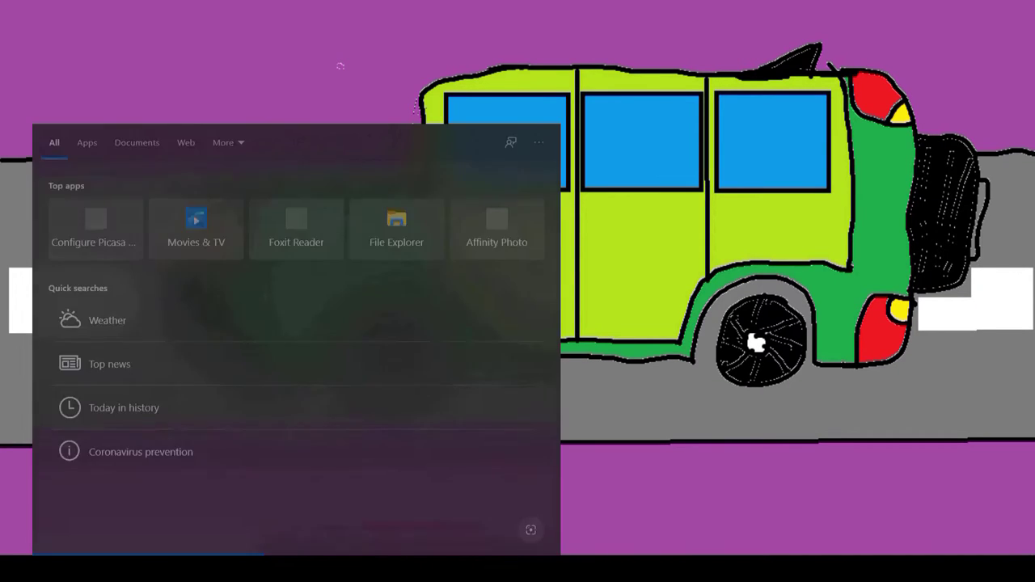
Search the Start menu for 'geometry' and launch the GeoGebra Geometry app.
text(geo)
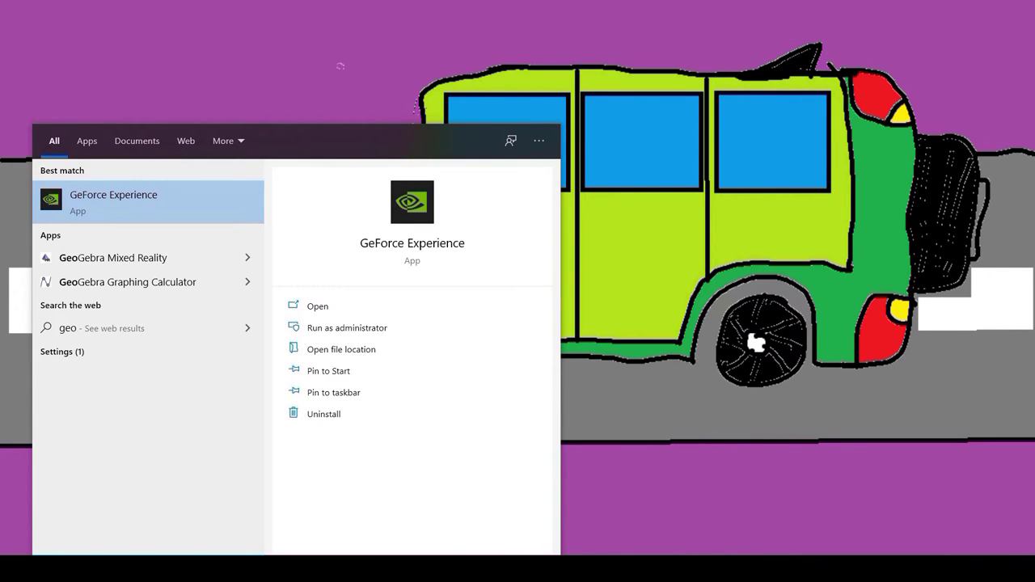
text(metry)
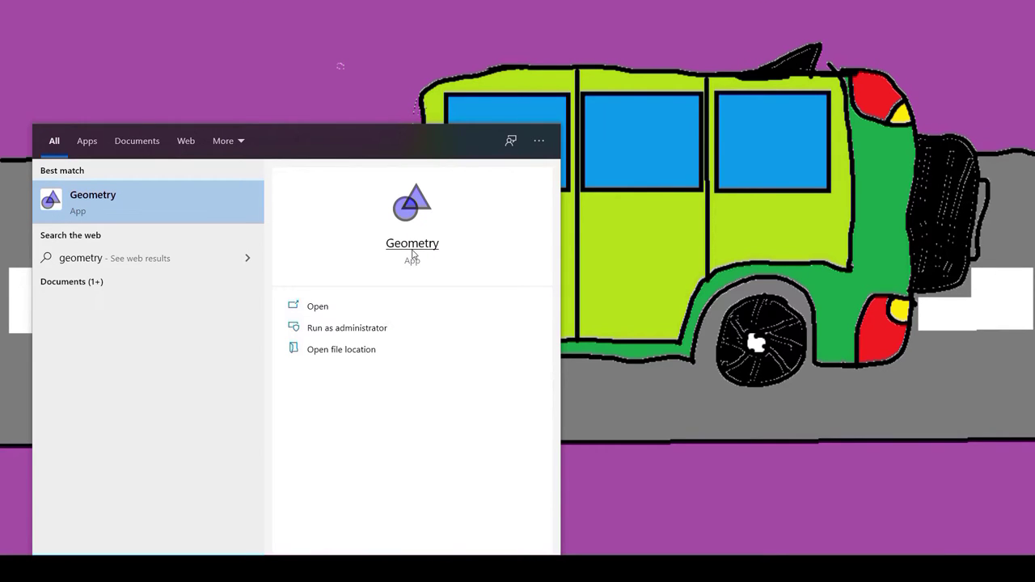
click(413, 252)
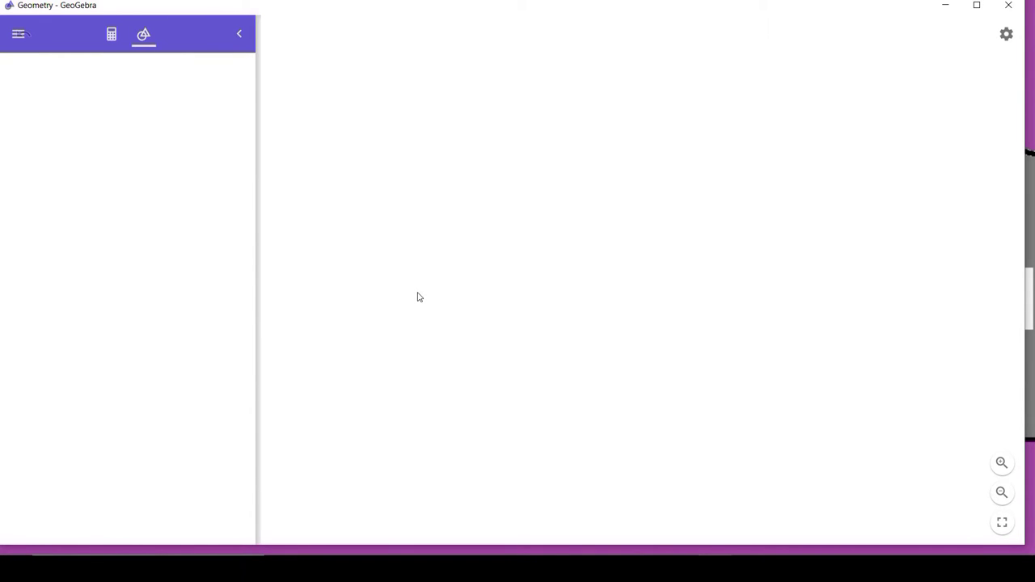
Maximize the GeoGebra window and expand the full construction tools list.
click(974, 16)
click(53, 206)
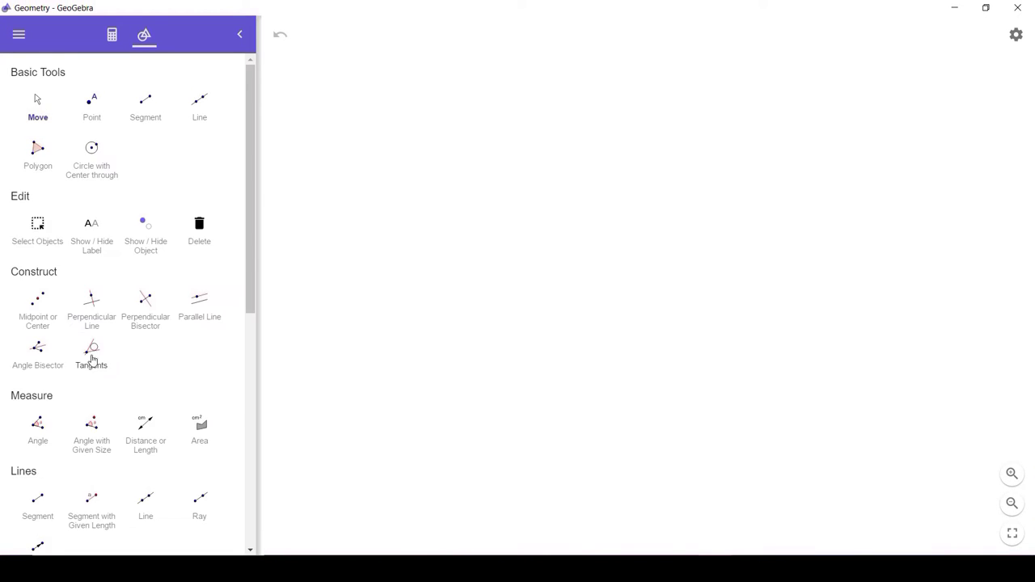
scroll(91, 360, down, 6)
Set the Algebra settings' Sort by option to Object Type and close settings.
click(109, 535)
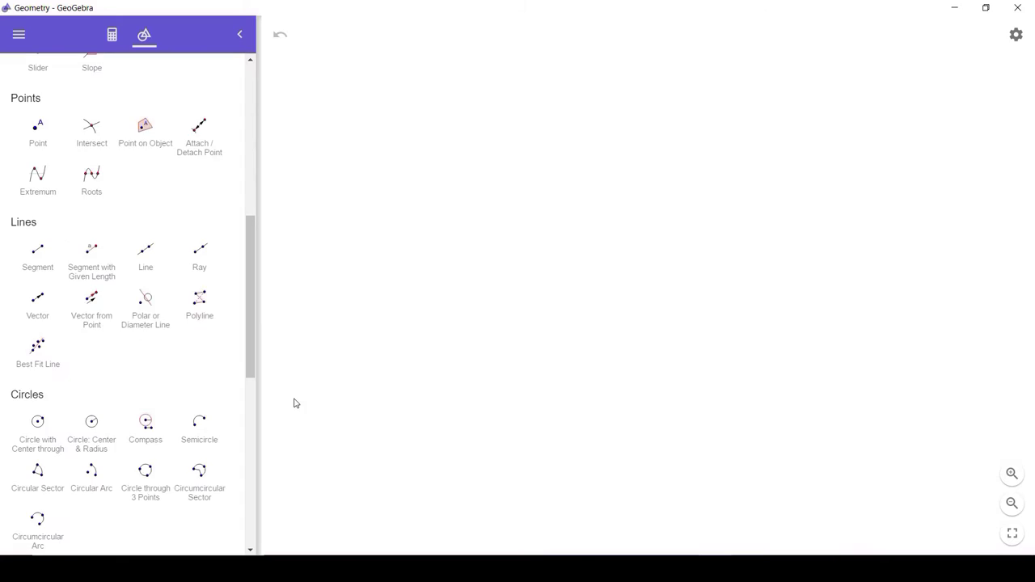
click(1016, 35)
click(929, 145)
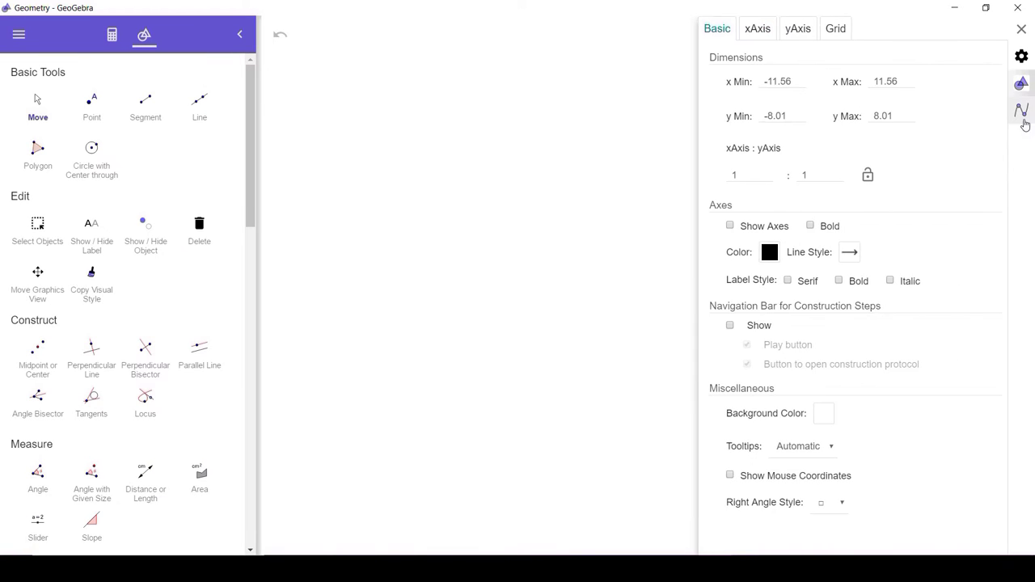
click(1022, 112)
click(744, 128)
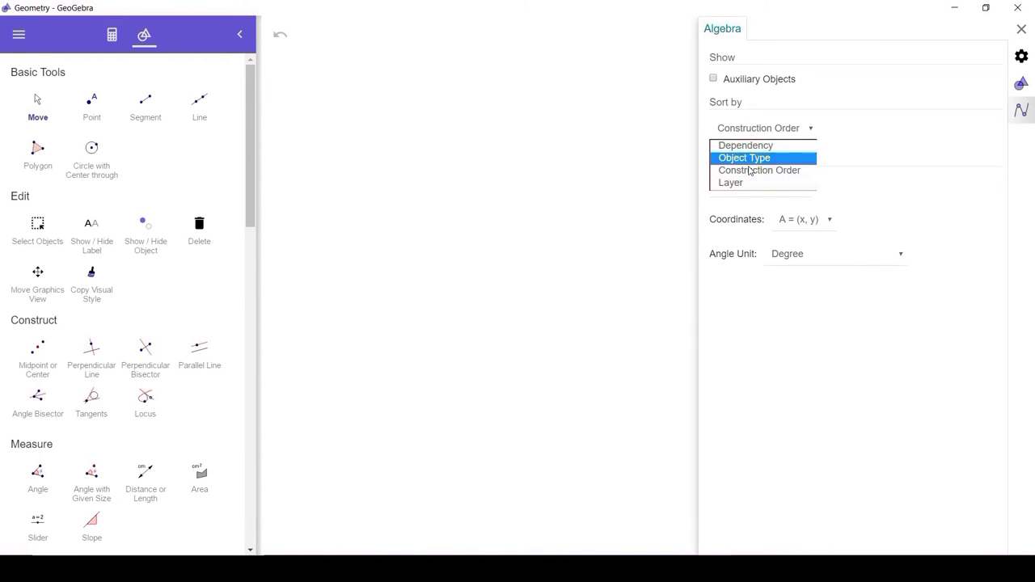
click(745, 157)
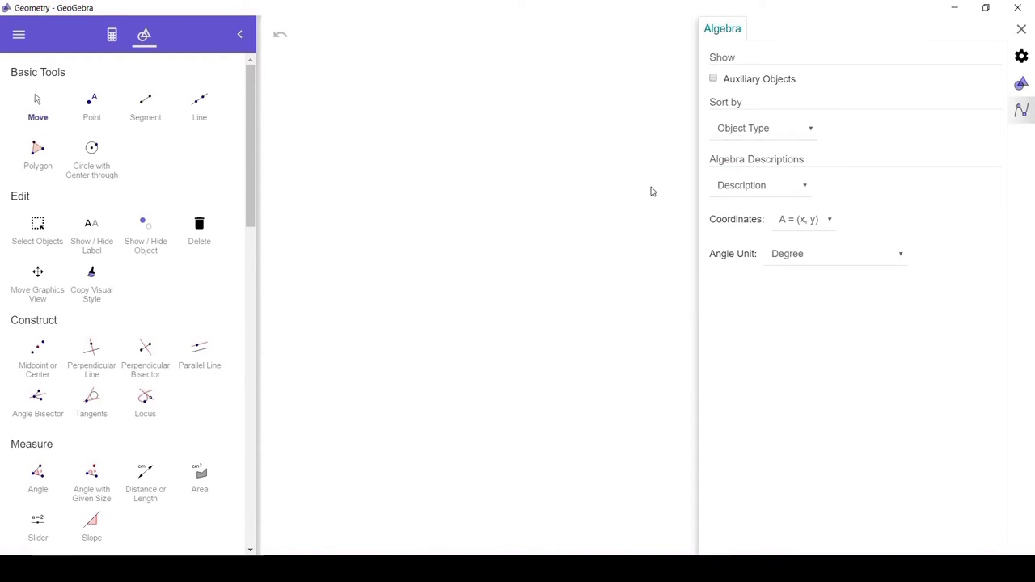
click(1022, 30)
click(608, 219)
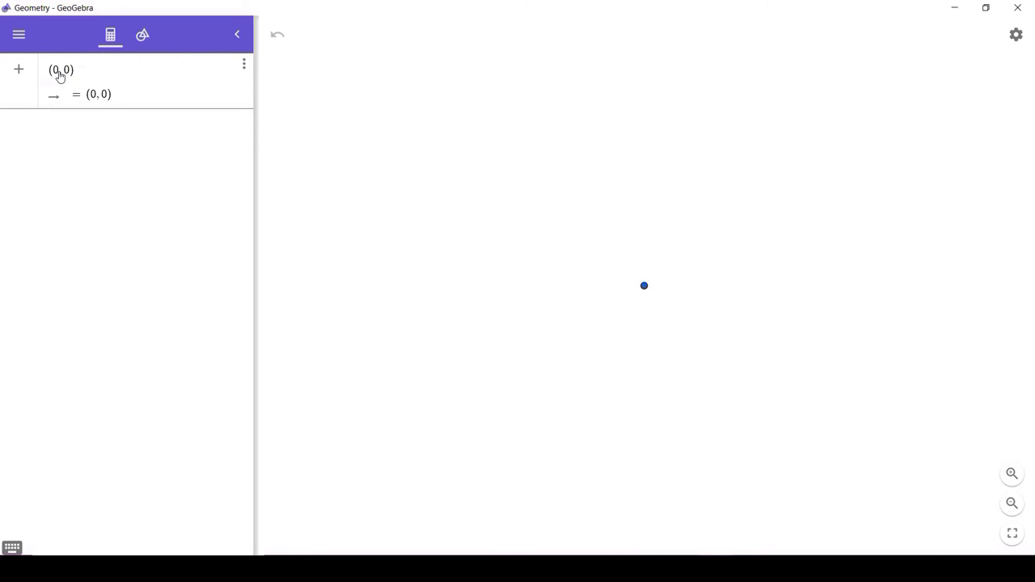
Create point A at (0, 0) and point B at (25, 0) from the Input bar.
key(Return)
text((25)
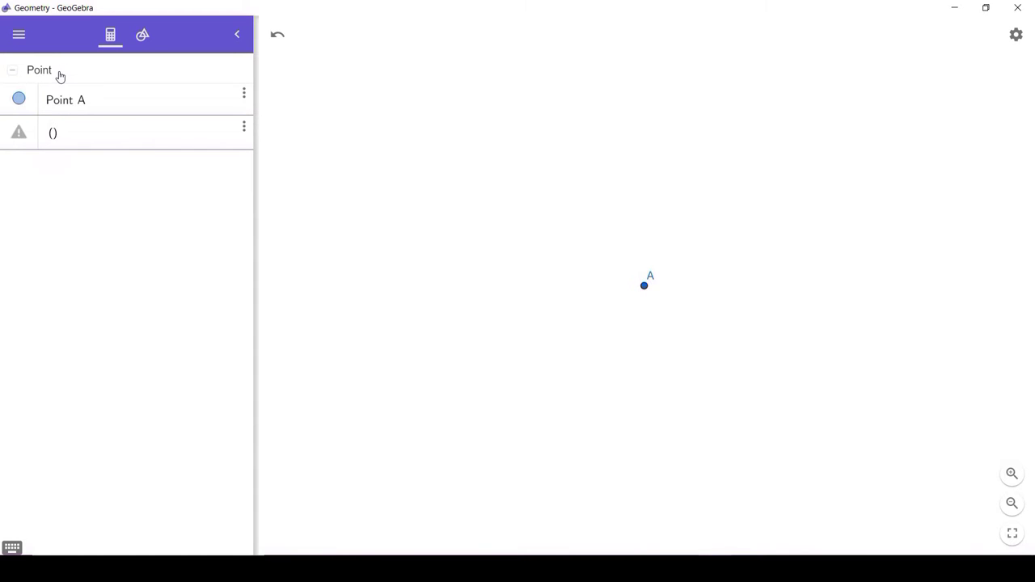
text(, 0)
key(Return)
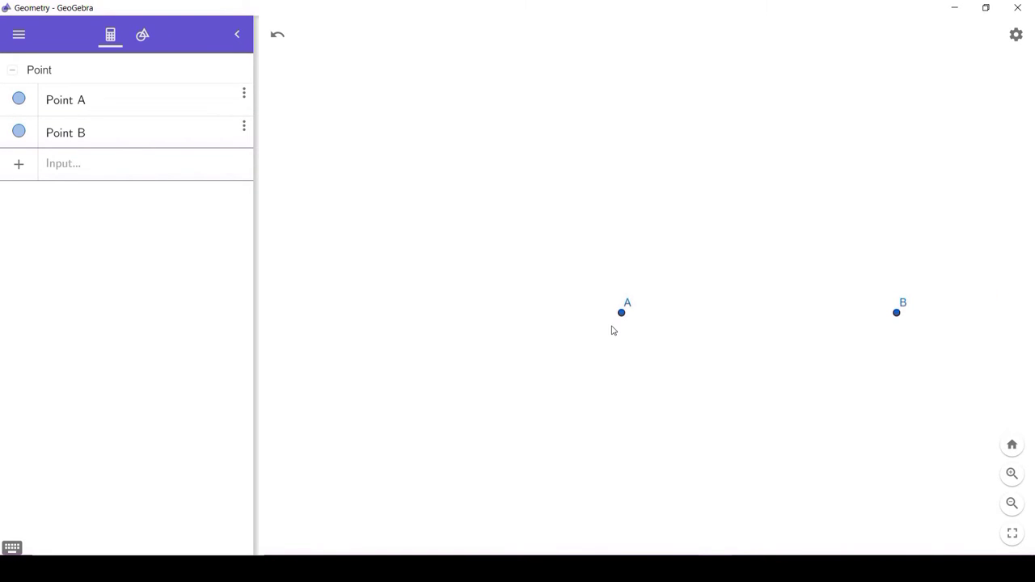
Shift the view left and make point A red with point size 3.
drag(682, 337, 569, 346)
click(507, 327)
click(534, 358)
click(587, 382)
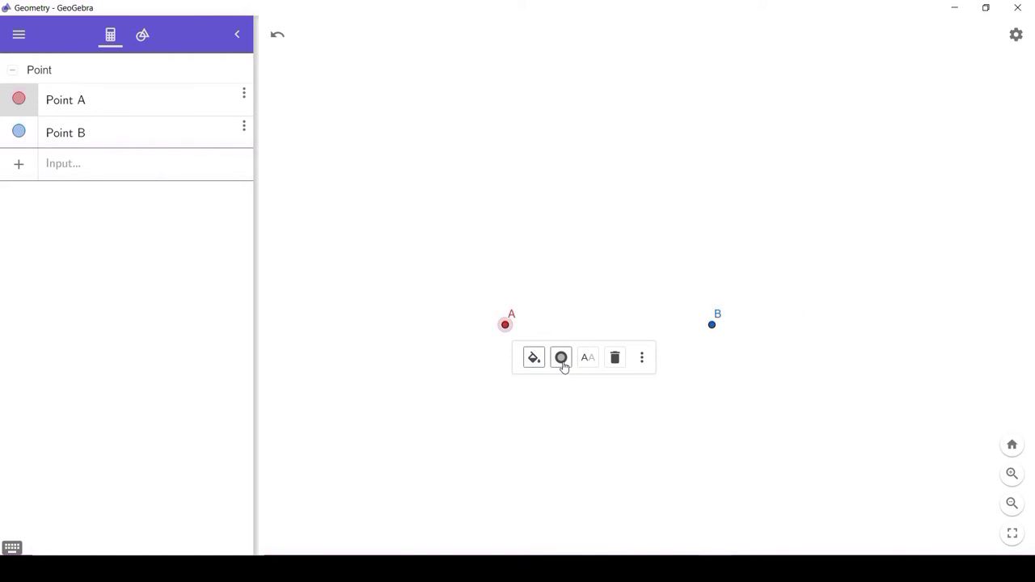
click(563, 361)
drag(615, 433, 591, 434)
click(520, 395)
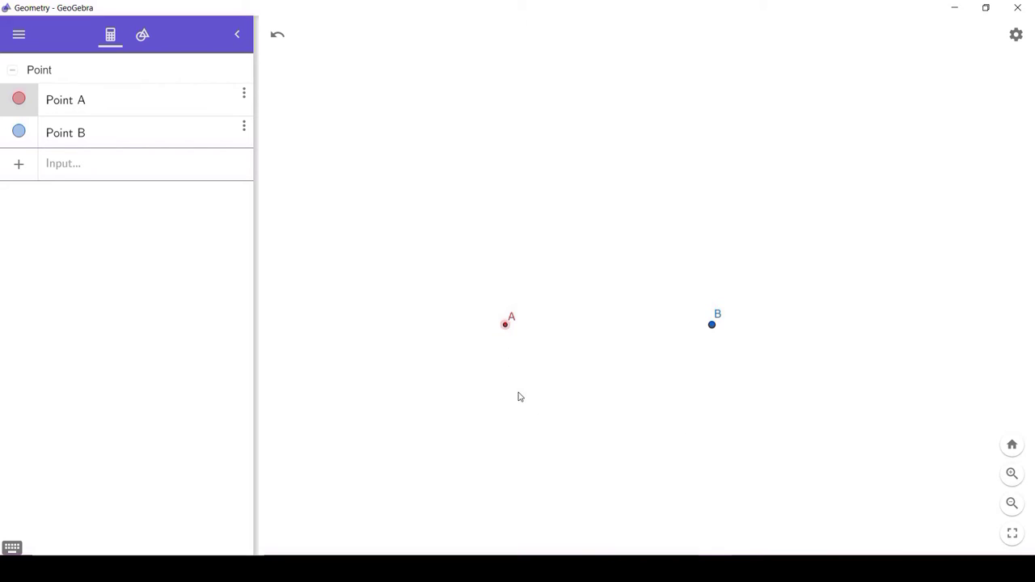
Copy point A's red visual style onto point B with Copy Visual Style.
click(141, 35)
click(92, 279)
click(507, 323)
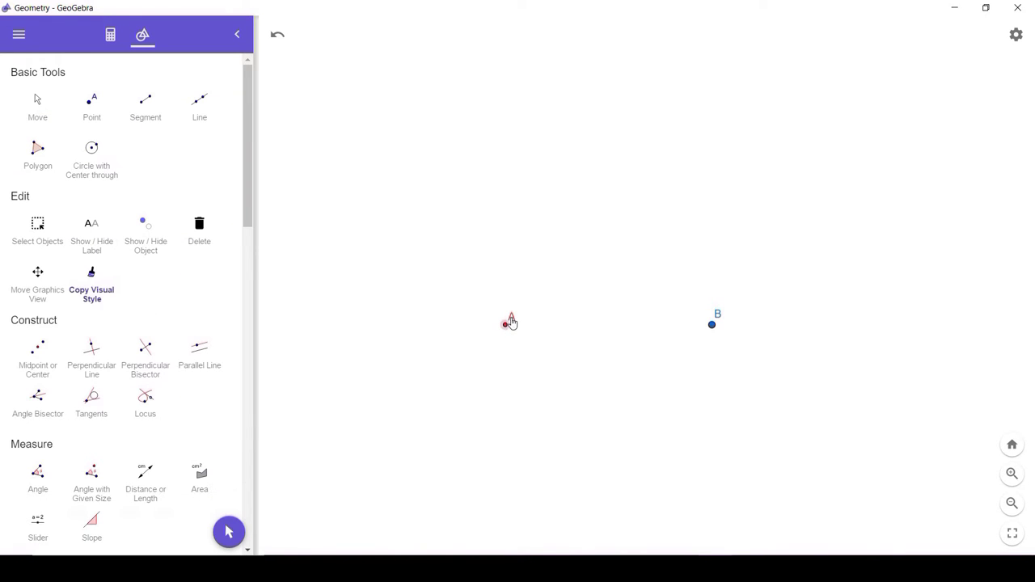
click(718, 322)
Draw a circle centred at A passing through B.
click(92, 153)
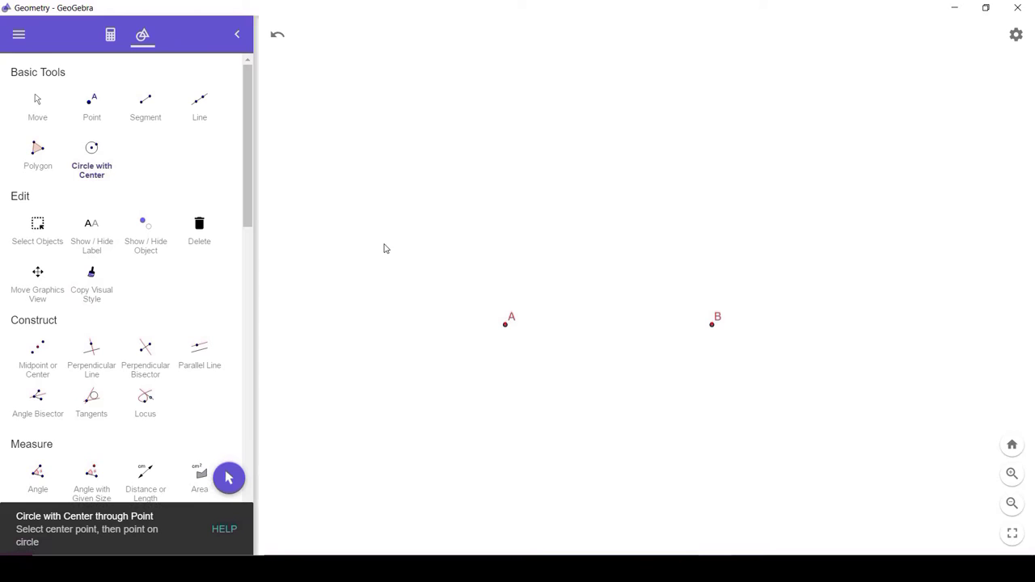
click(505, 328)
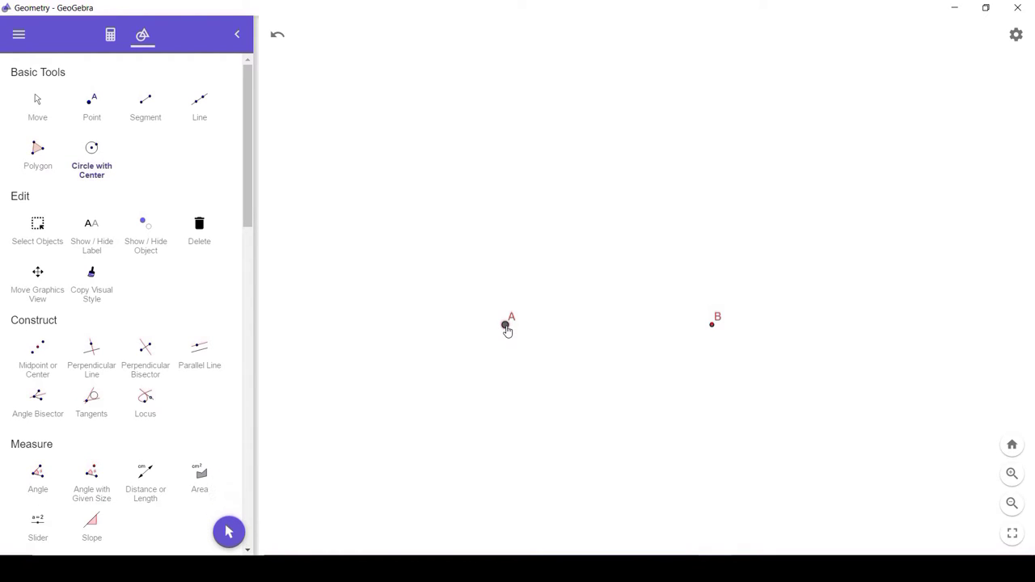
click(712, 327)
key(Escape)
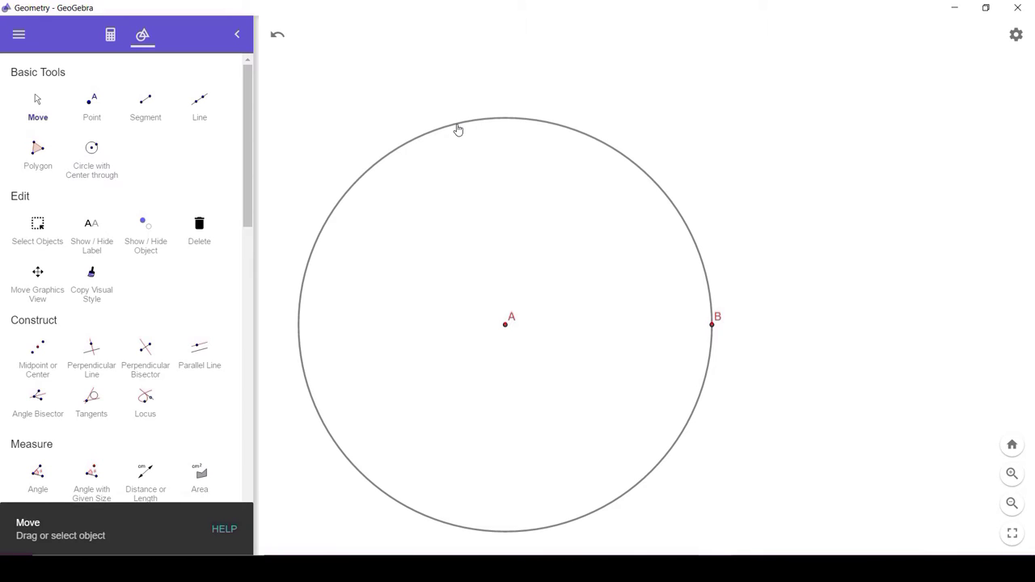
Colour the circle red and pan the drawing downward.
click(458, 125)
click(612, 95)
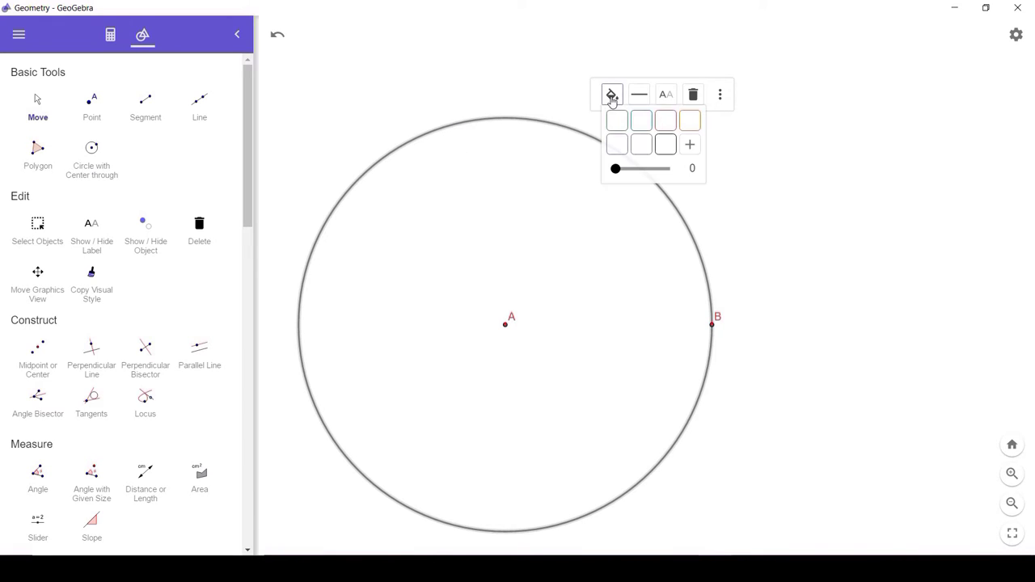
click(664, 123)
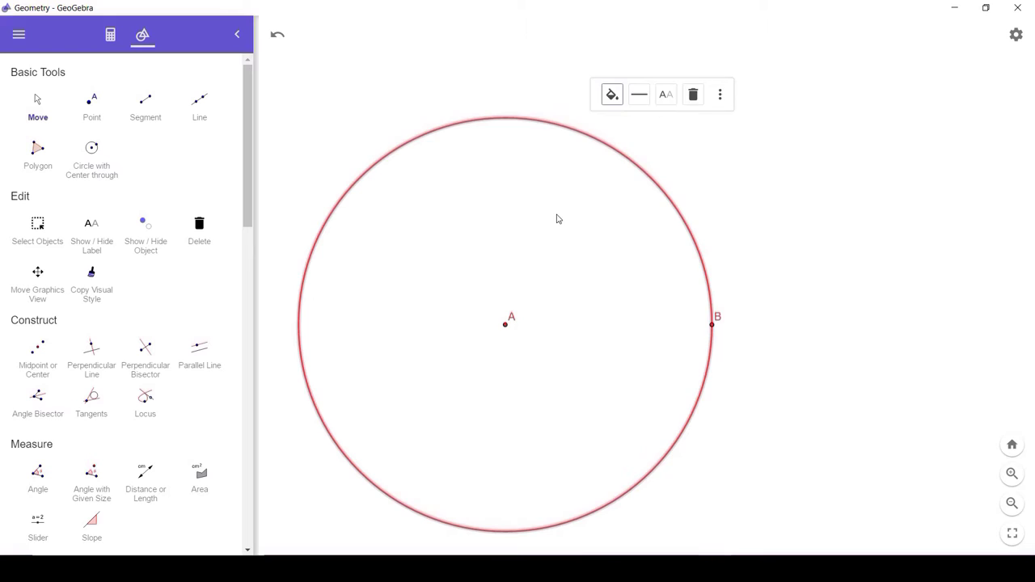
click(556, 219)
scroll(492, 259, down, 4)
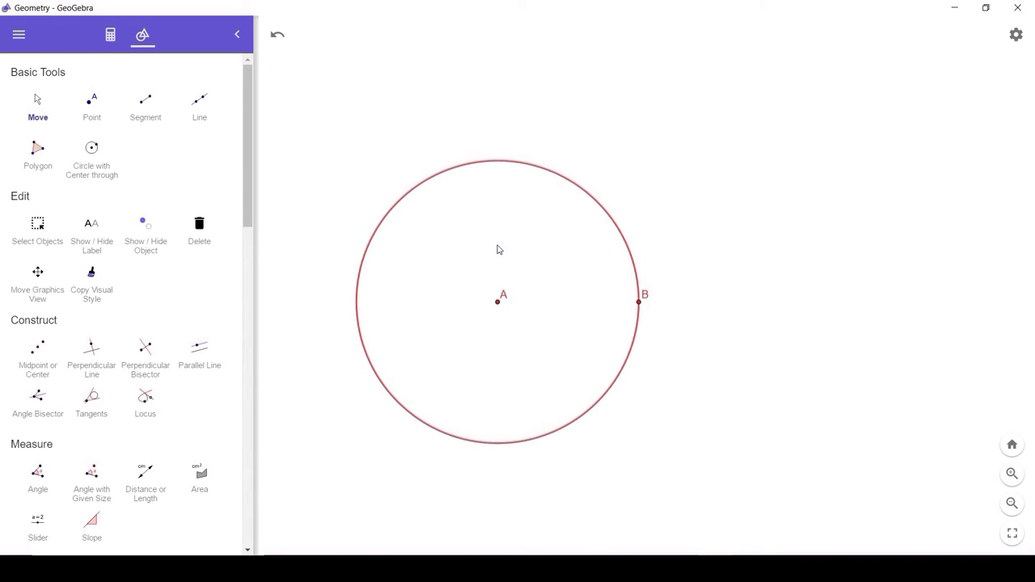
drag(499, 250, 487, 316)
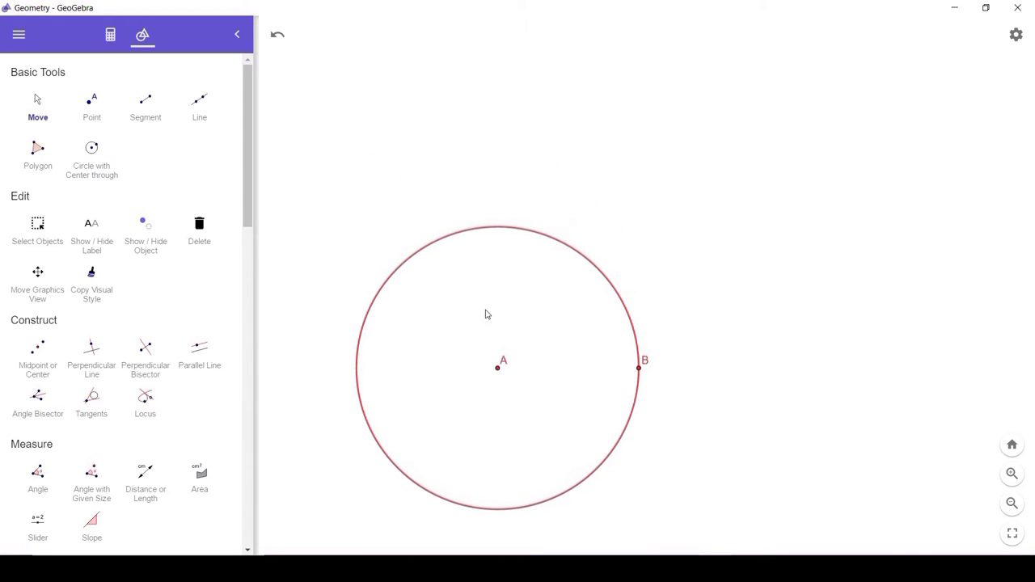
click(42, 530)
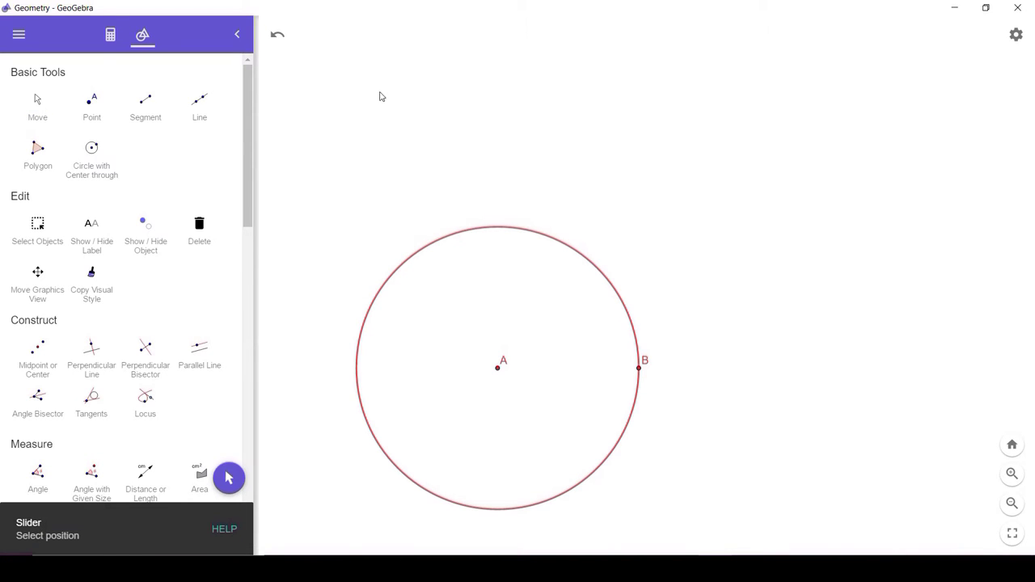
Place an angle slider α from 0° to 360° and drag it further left above the circle.
click(468, 78)
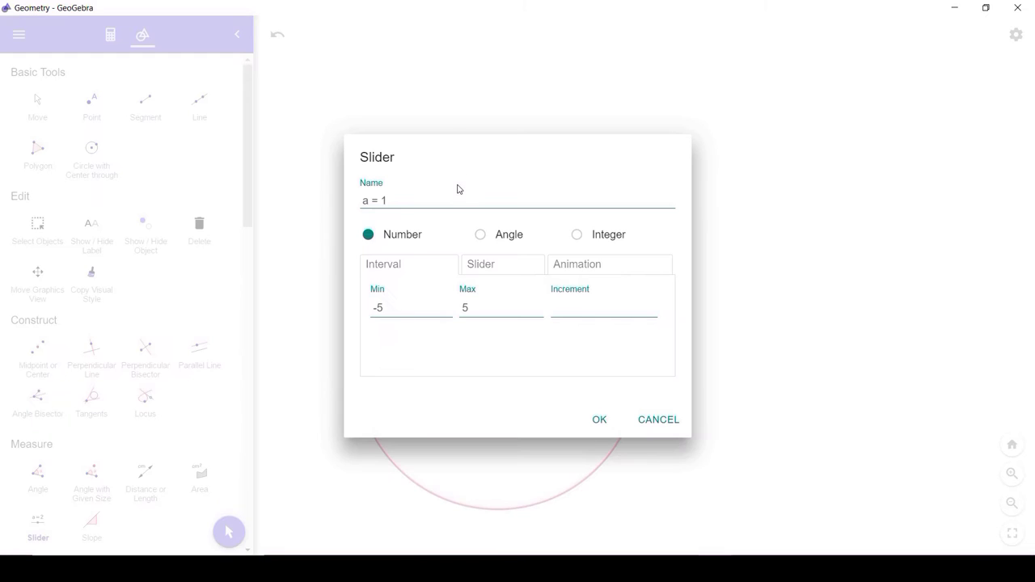
click(479, 237)
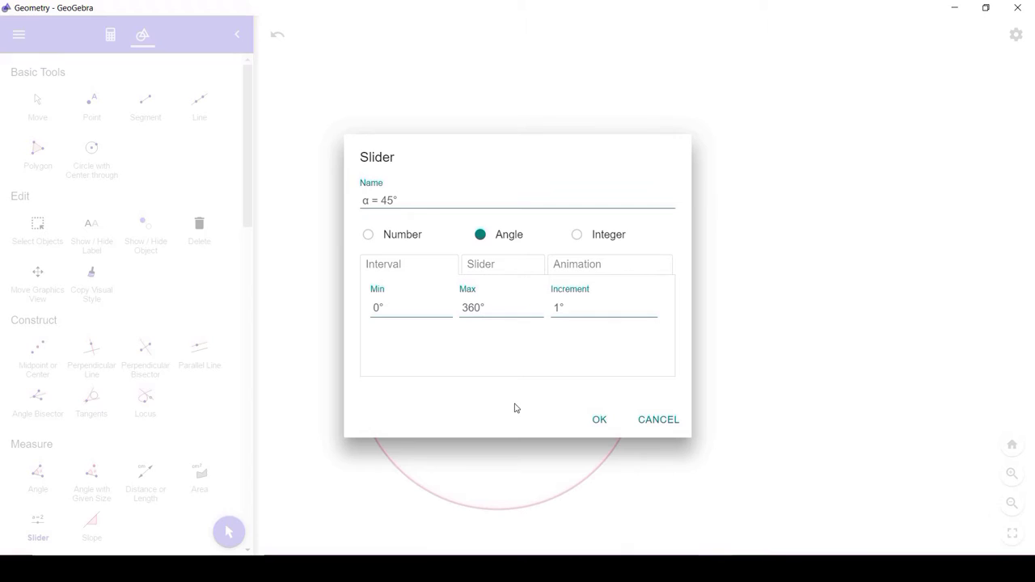
click(598, 421)
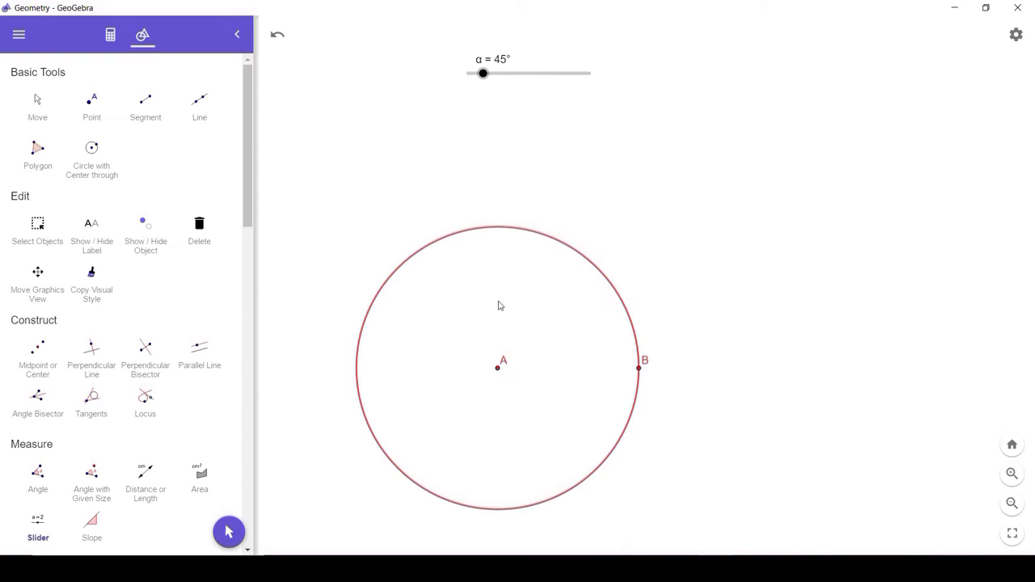
click(37, 102)
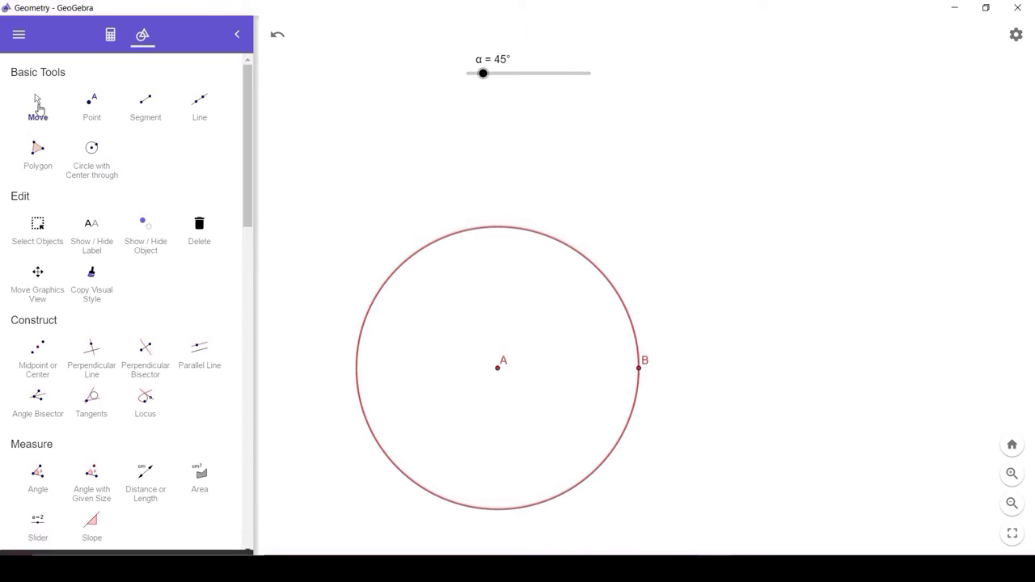
drag(524, 74, 429, 76)
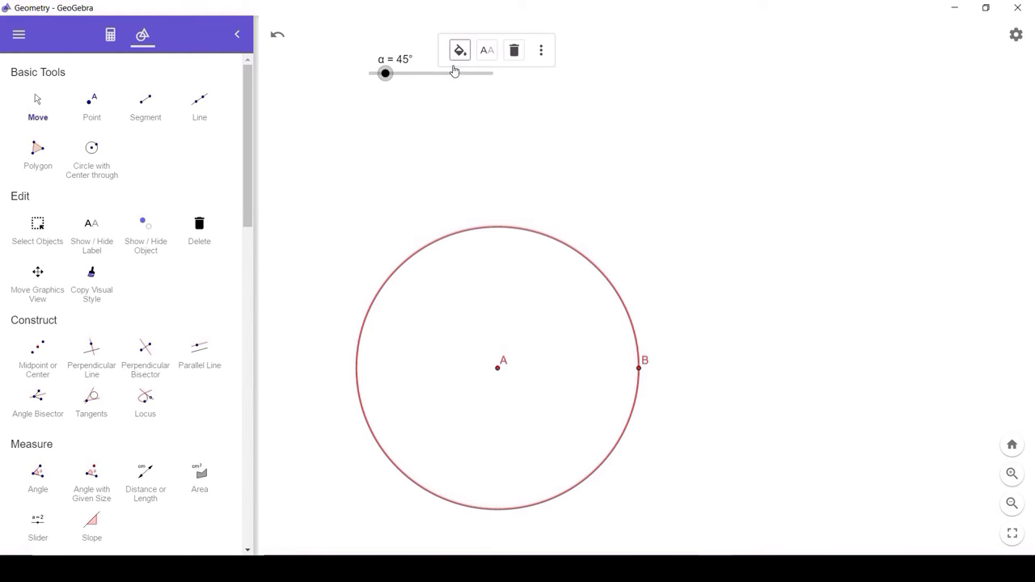
Set the α slider's width to 360 px in its settings.
click(541, 51)
click(577, 141)
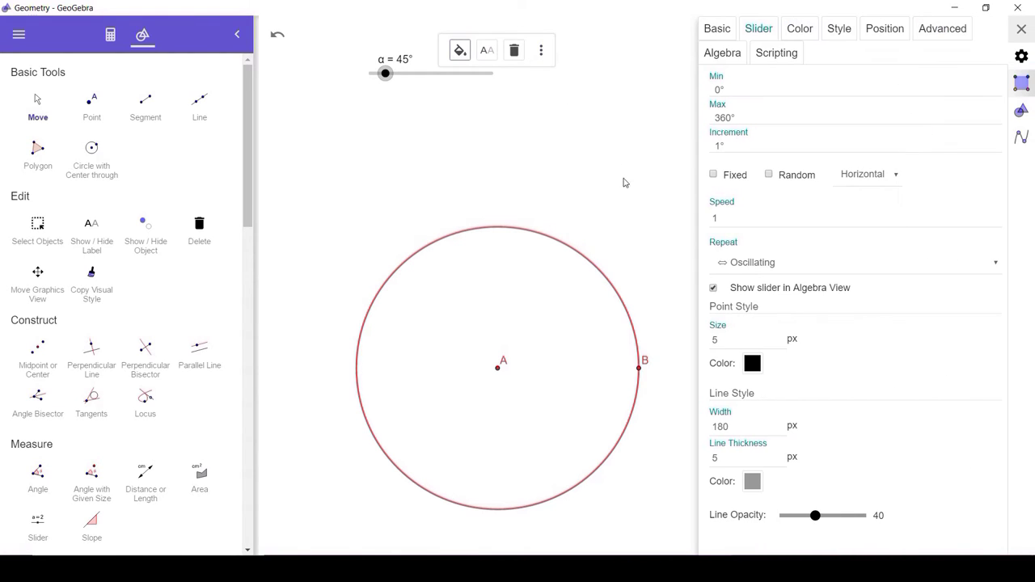
double_click(720, 426)
text(360)
key(Return)
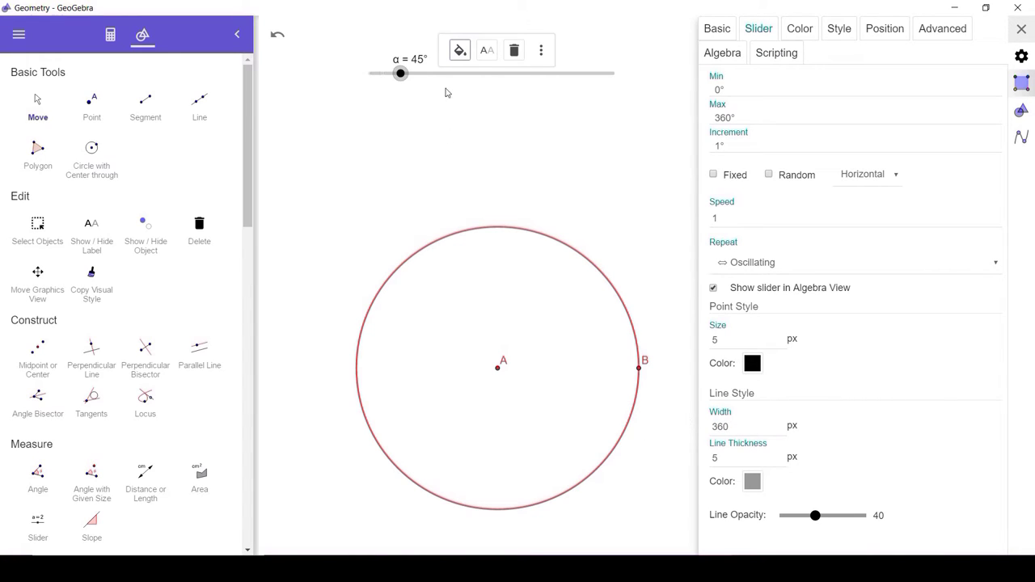
Colour the slider pink-red, close settings, test it at 90°, and show the algebra list.
click(459, 54)
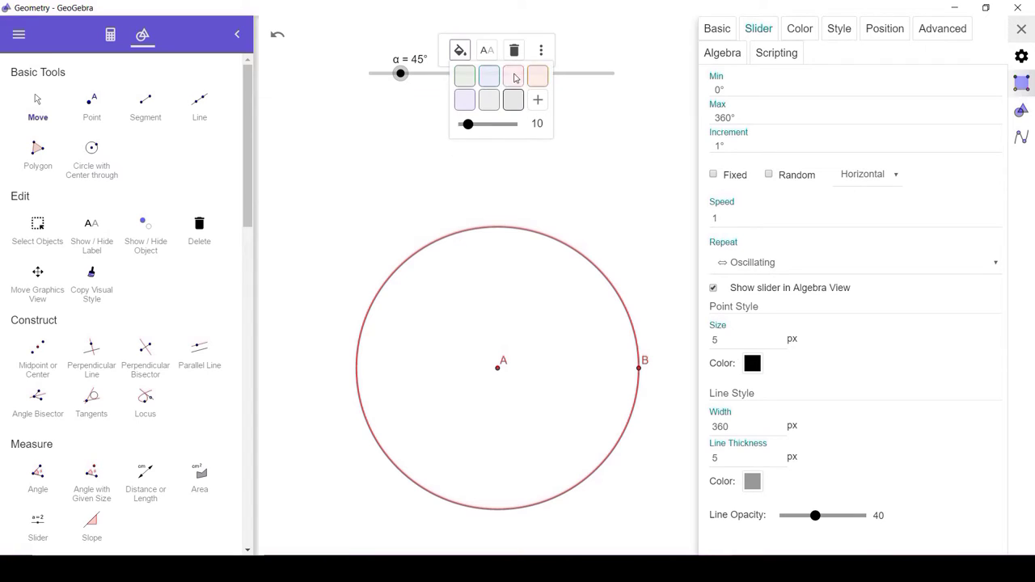
click(514, 76)
click(507, 143)
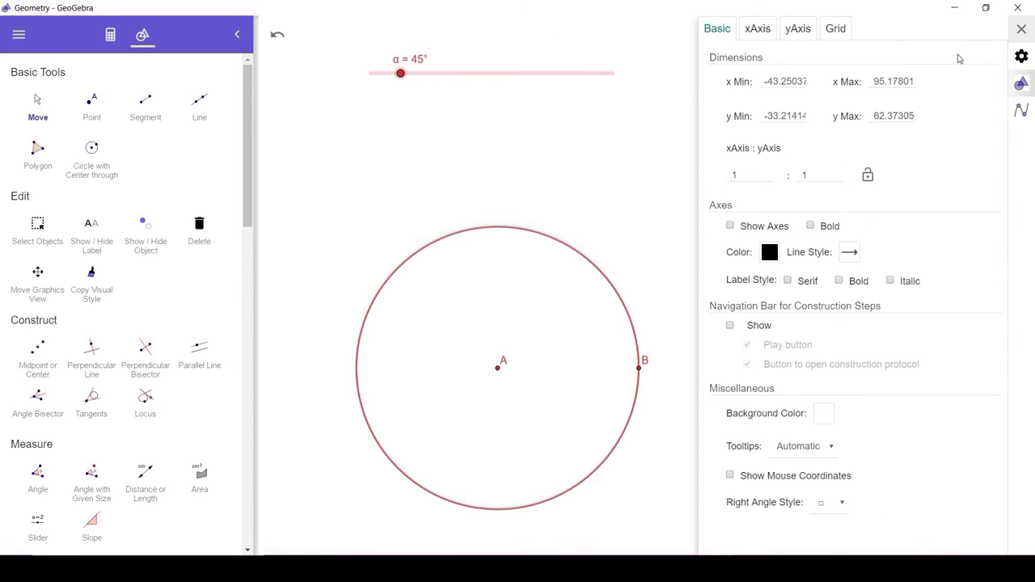
click(1022, 28)
drag(401, 74, 402, 101)
click(110, 34)
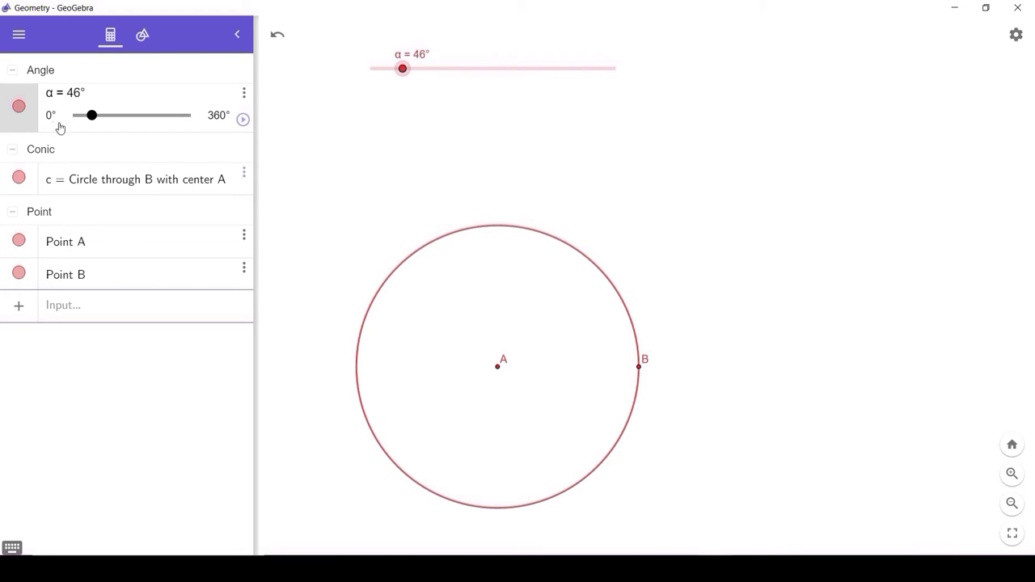
Reset α to 45° and create B′ with Rotate(B, 45, A) in the Input bar.
click(81, 97)
click(70, 316)
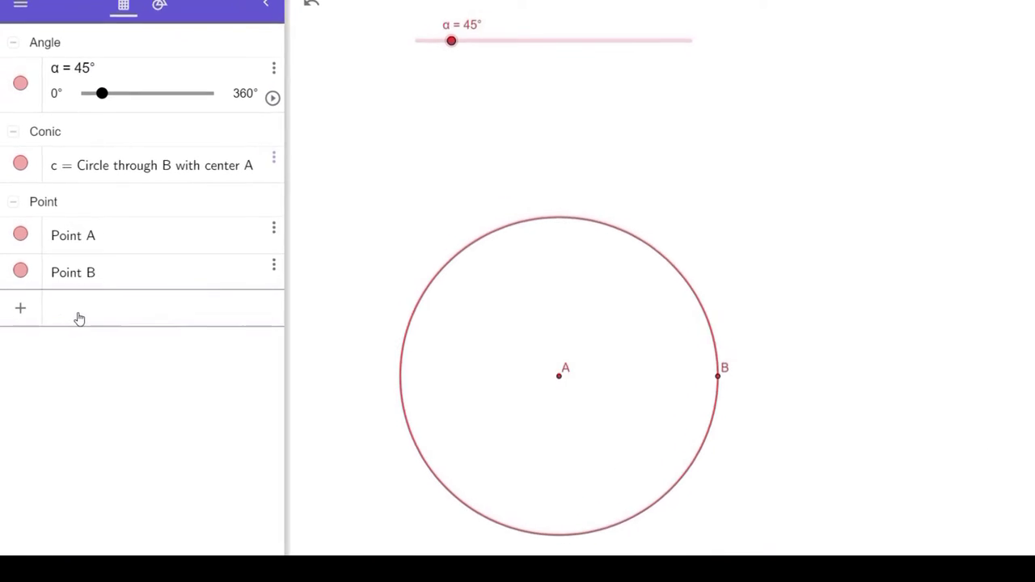
text(Rotate)
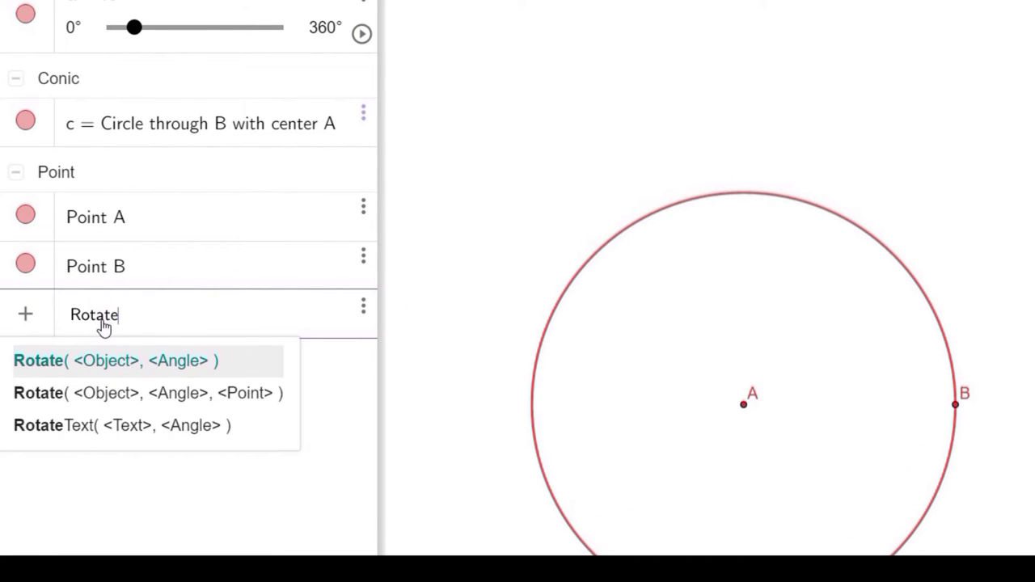
key(Down)
key(Return)
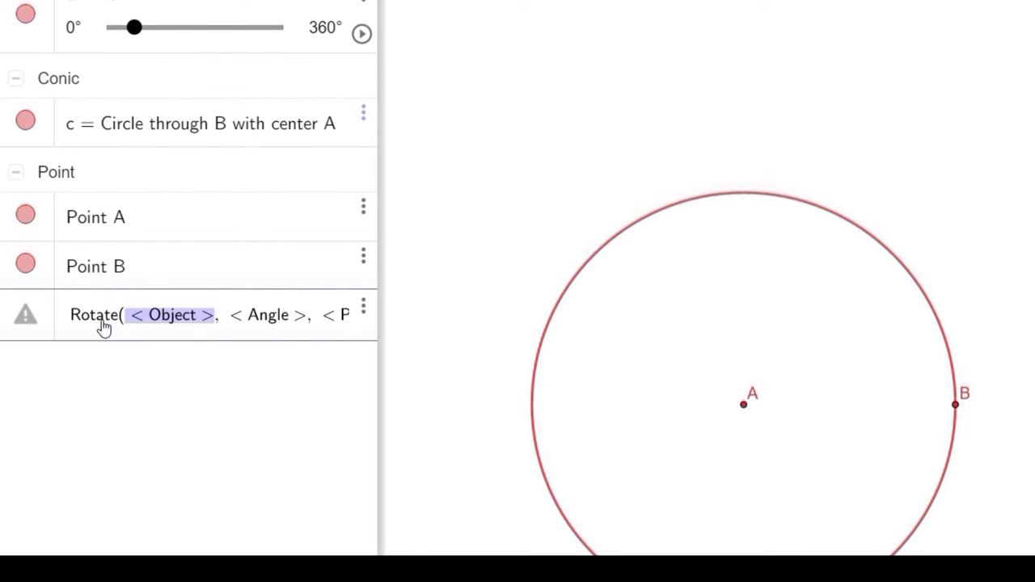
text(B)
key(Tab)
text(45)
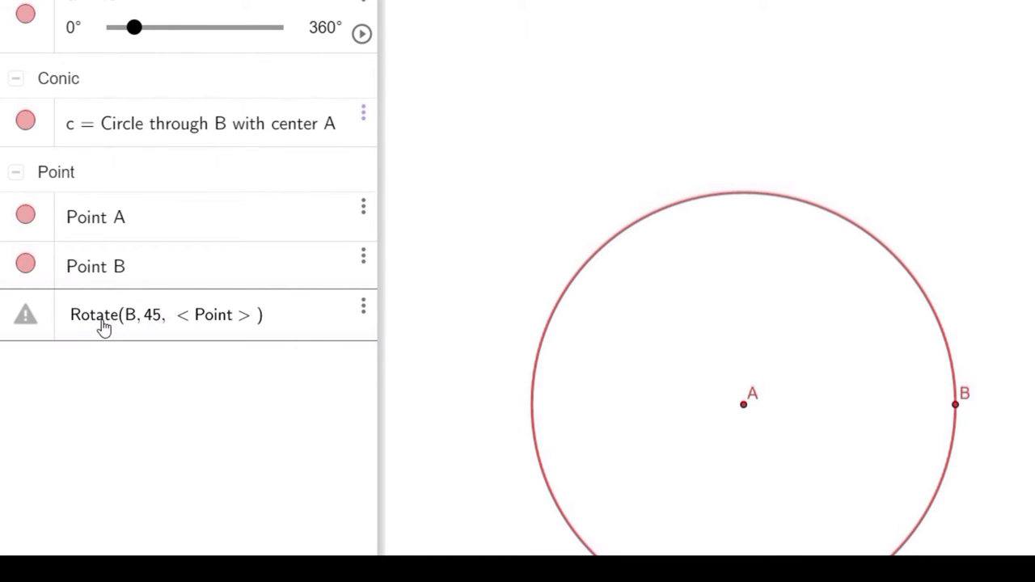
key(Tab)
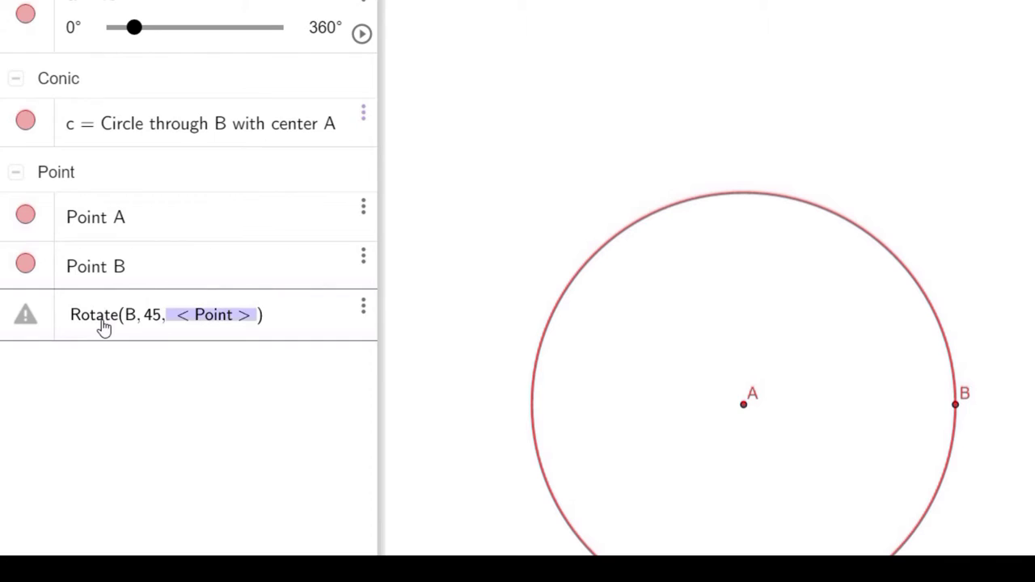
text(A)
key(Return)
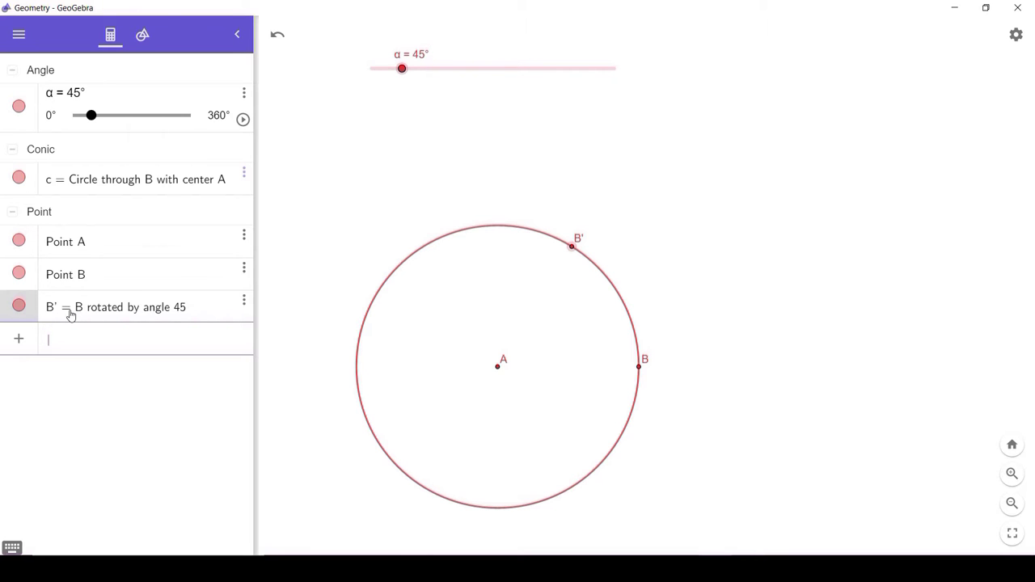
Enter Angle(B, A, B') to create angle β at the centre, reading 58.3°.
text(An)
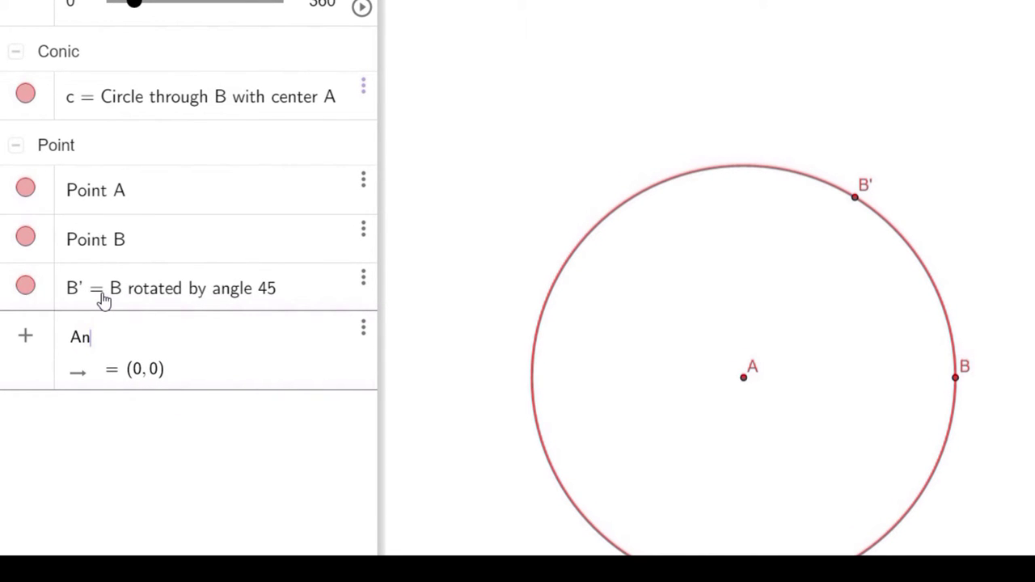
text(g)
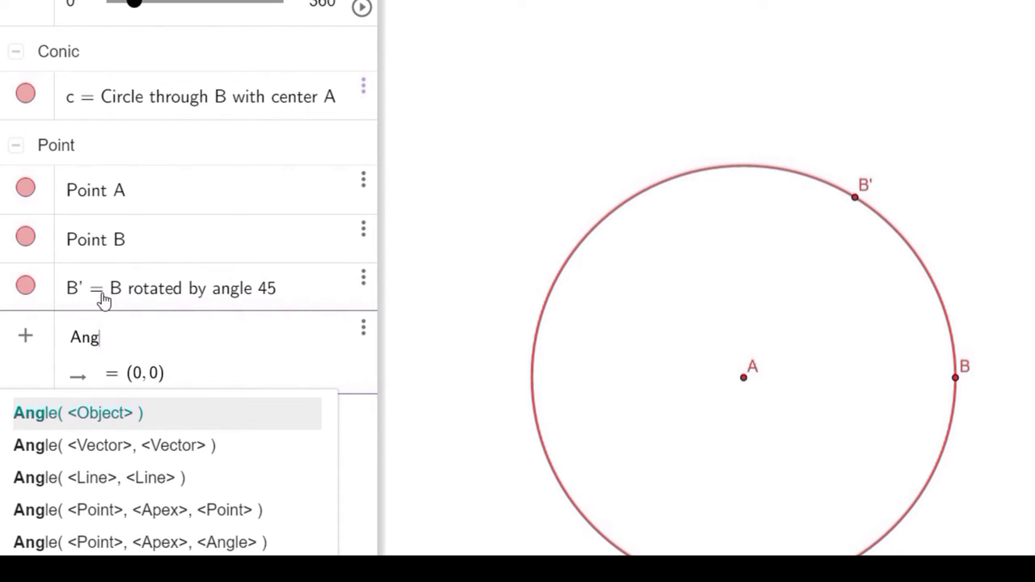
key(Down)
key(Down)
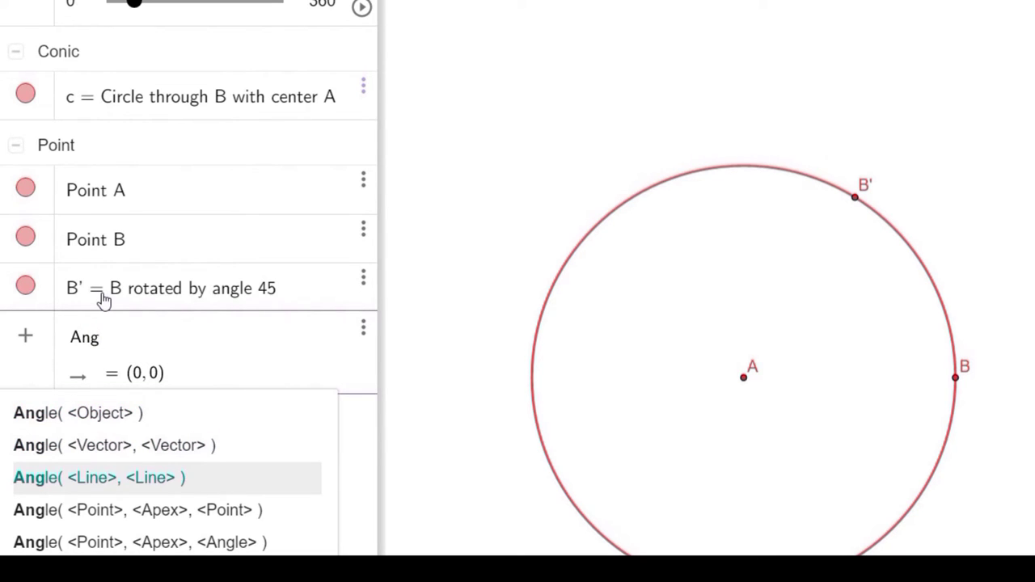
key(Down)
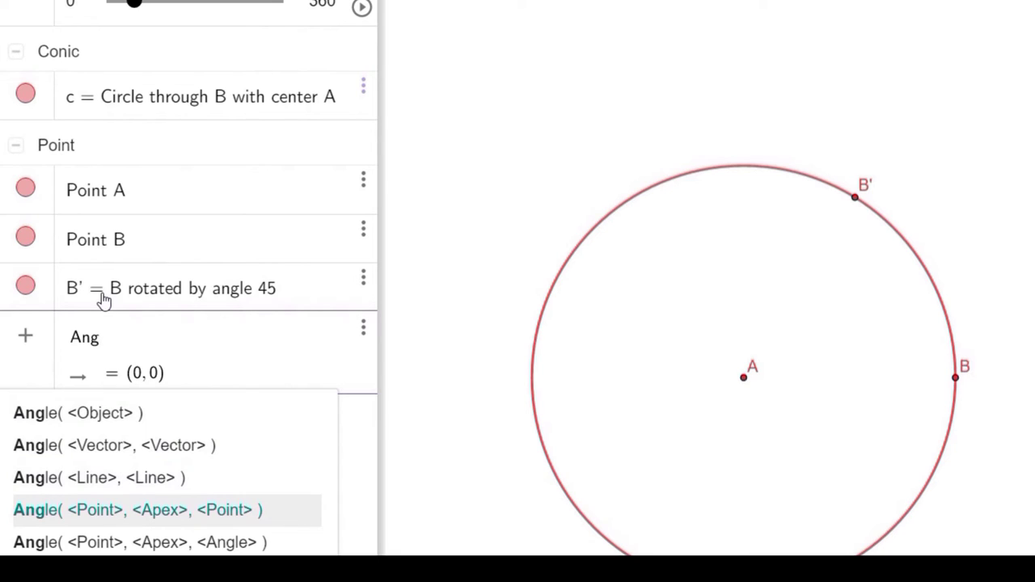
key(Return)
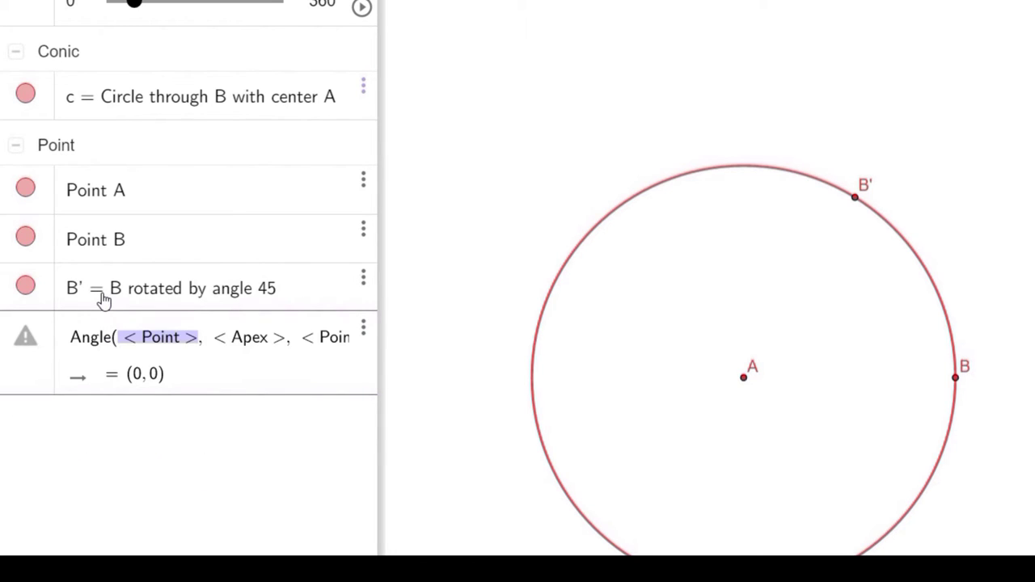
text(B)
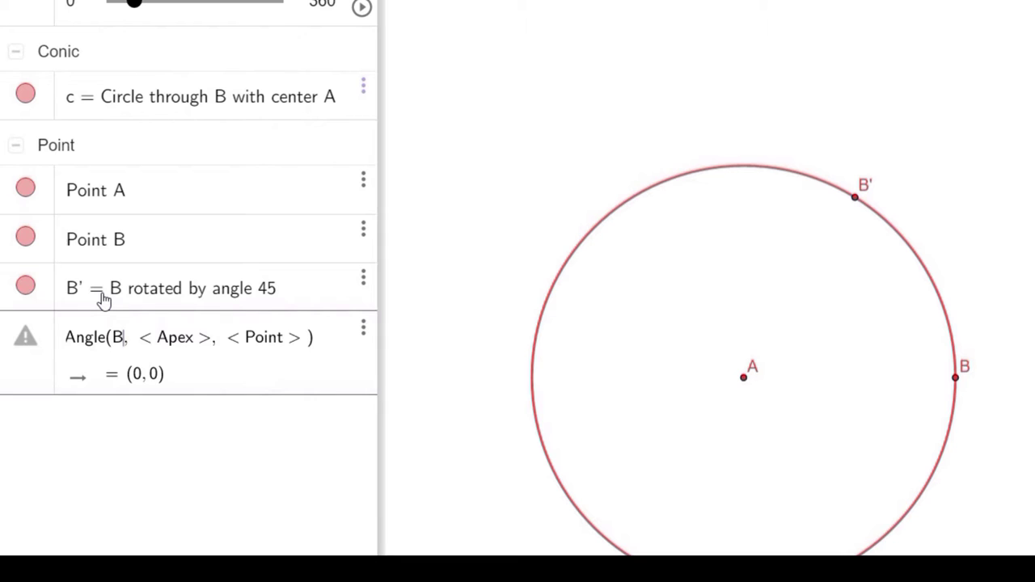
key(Tab)
text(A)
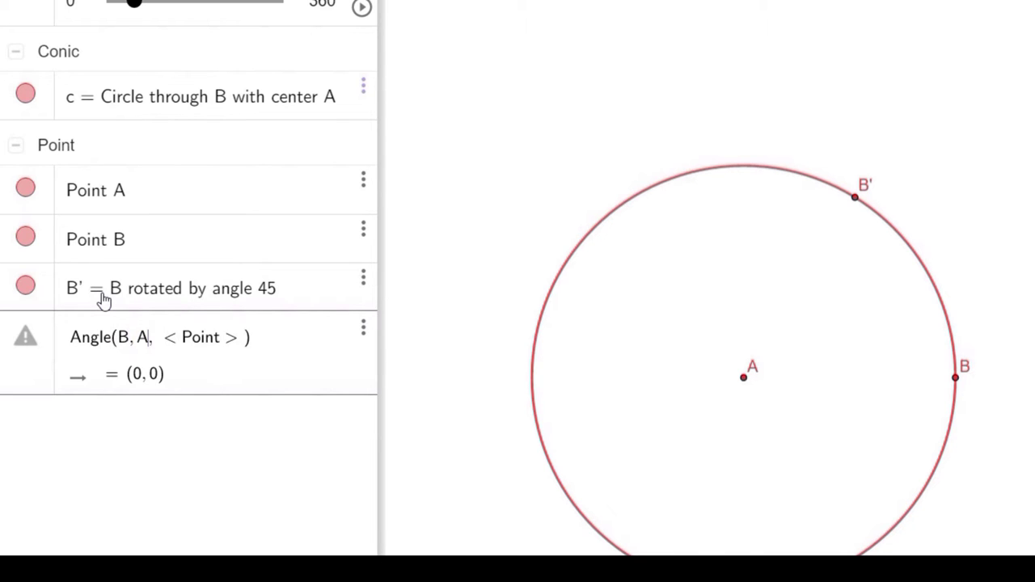
key(Tab)
text(B)
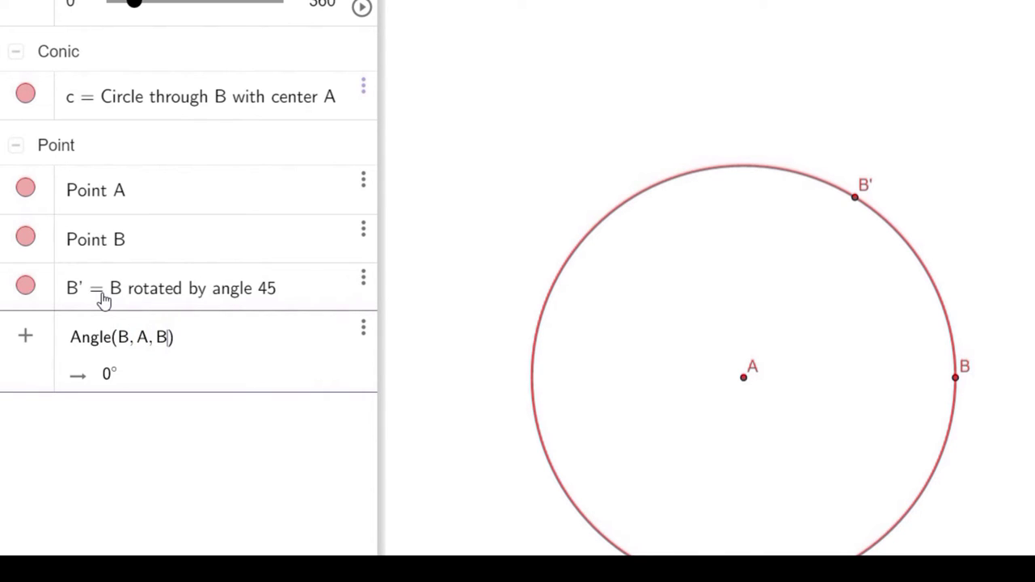
text(')
key(Return)
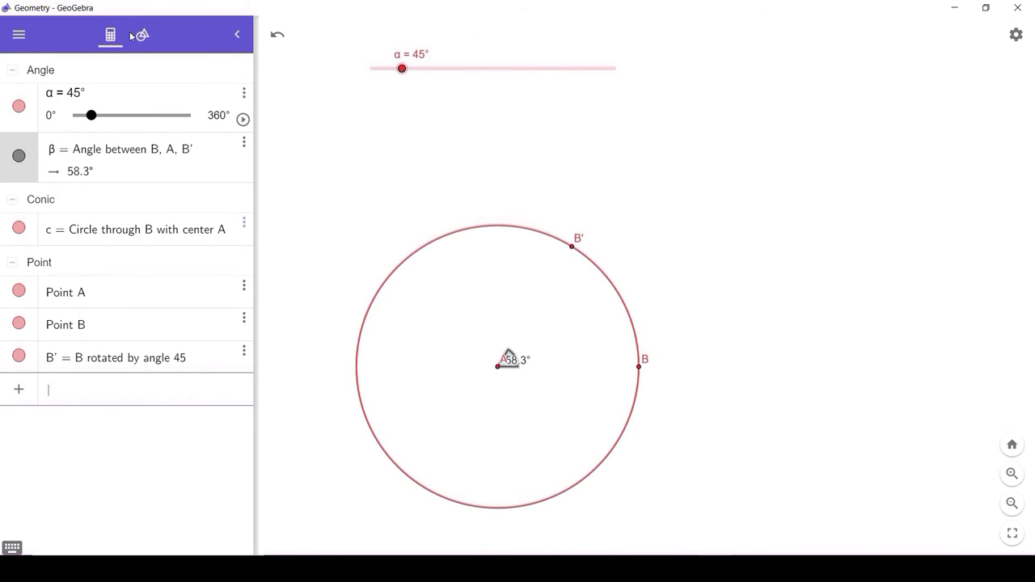
click(134, 35)
Move the 58.3° angle label up and right, leaving its colour unchanged.
click(40, 105)
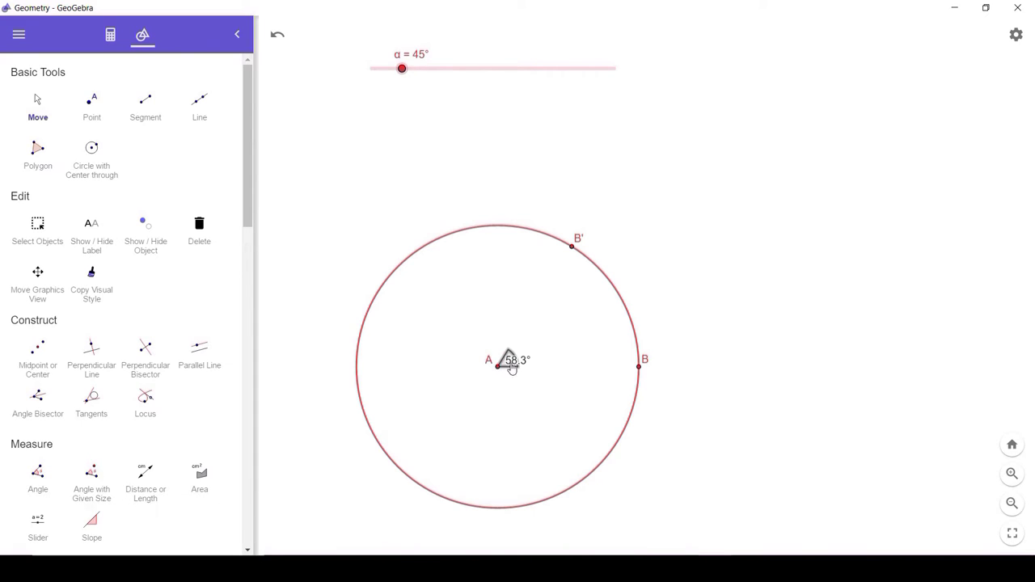
drag(512, 368, 533, 352)
click(514, 368)
click(536, 326)
click(593, 361)
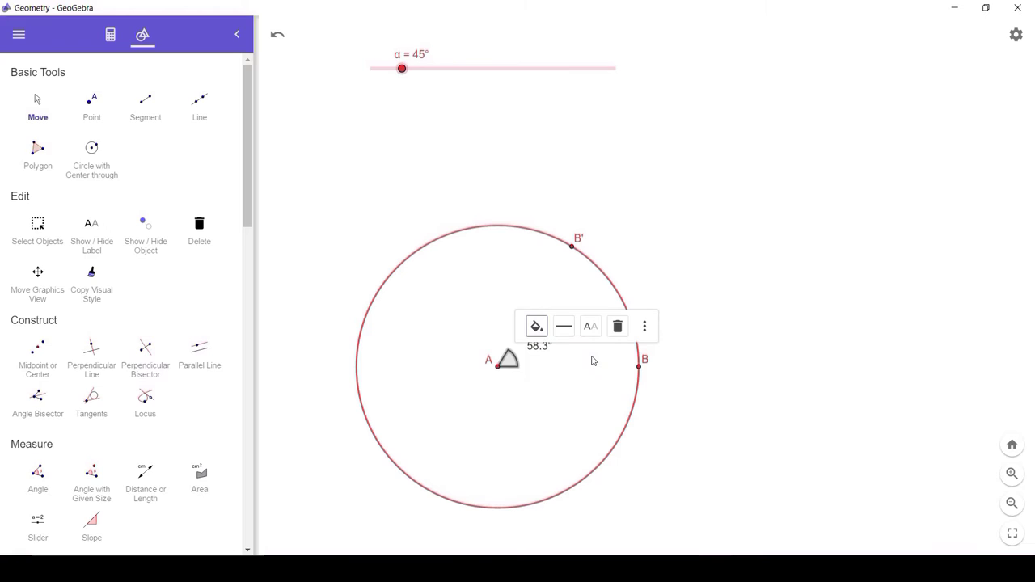
click(110, 34)
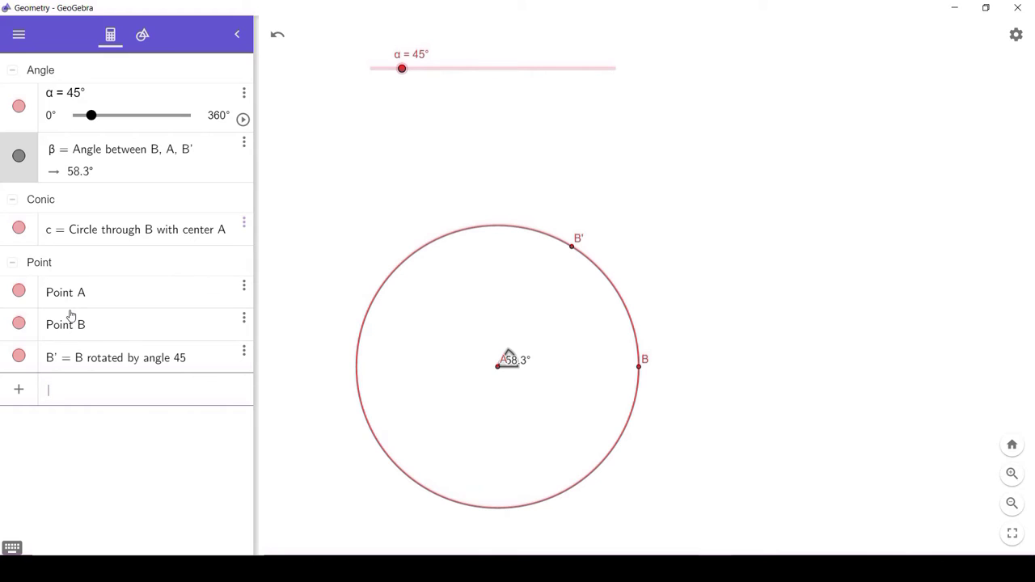
Style angle β with an arrow decoration, full opacity, thickness 2 and size 35.
click(508, 357)
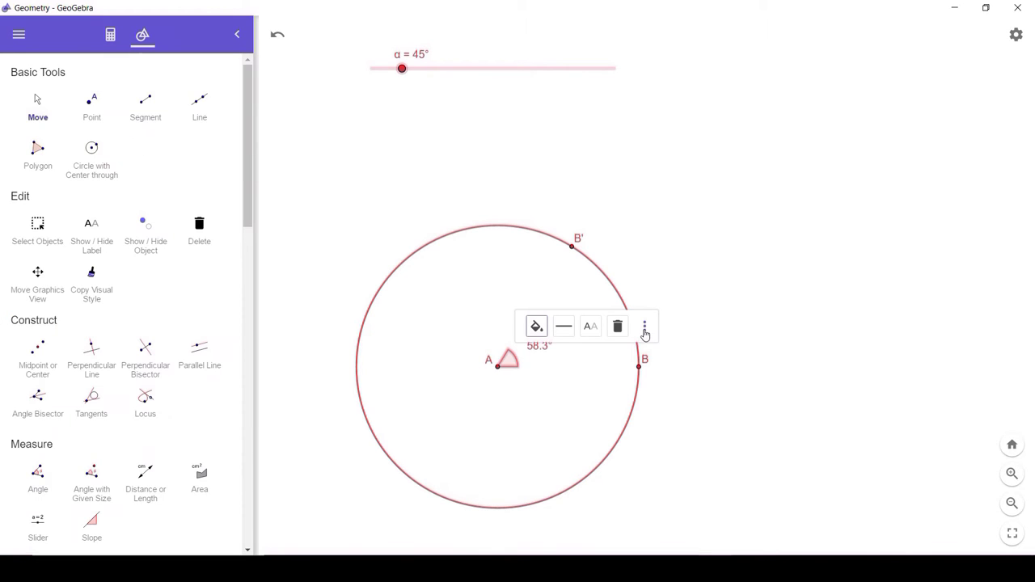
click(645, 326)
click(697, 398)
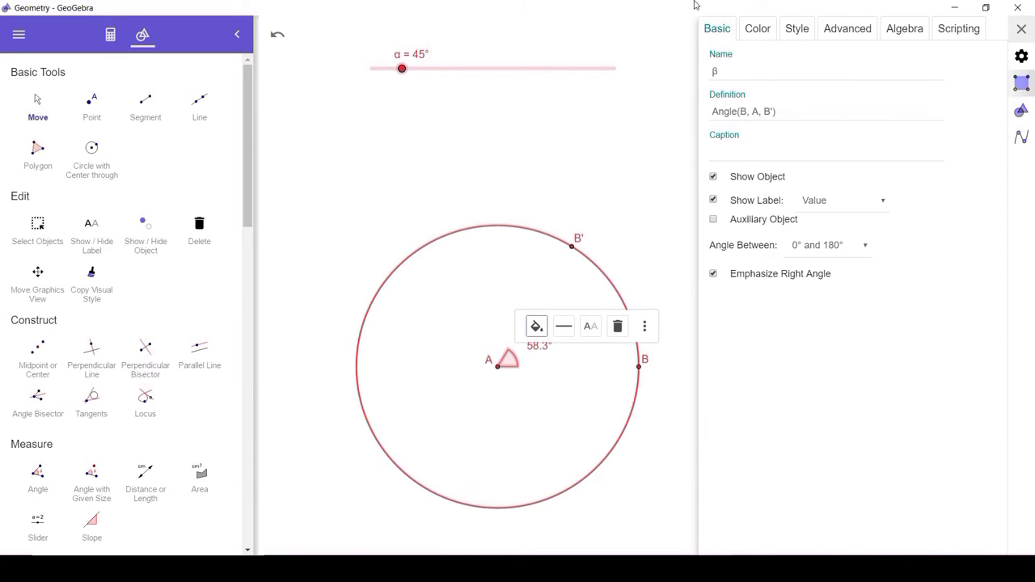
click(791, 34)
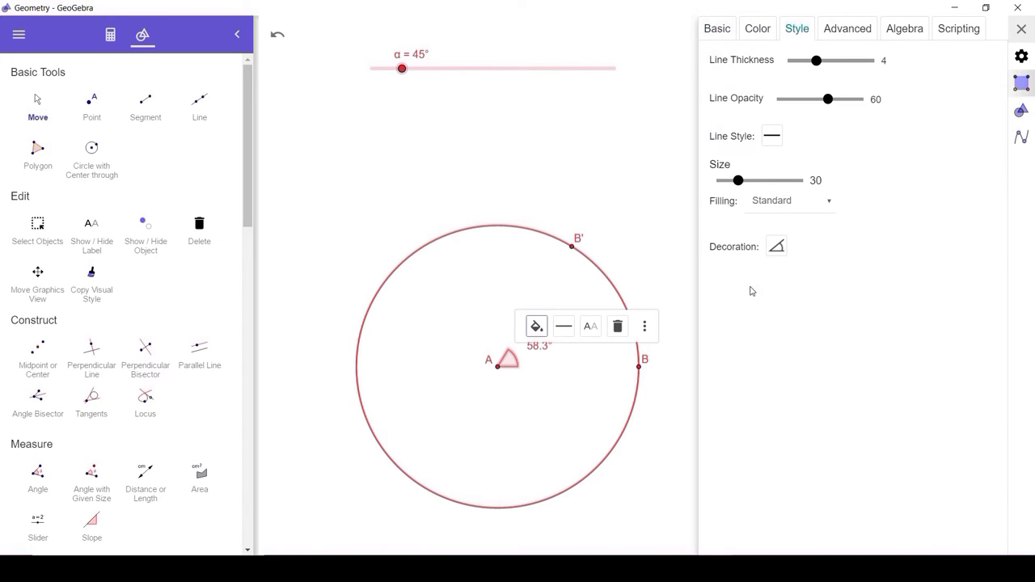
click(776, 245)
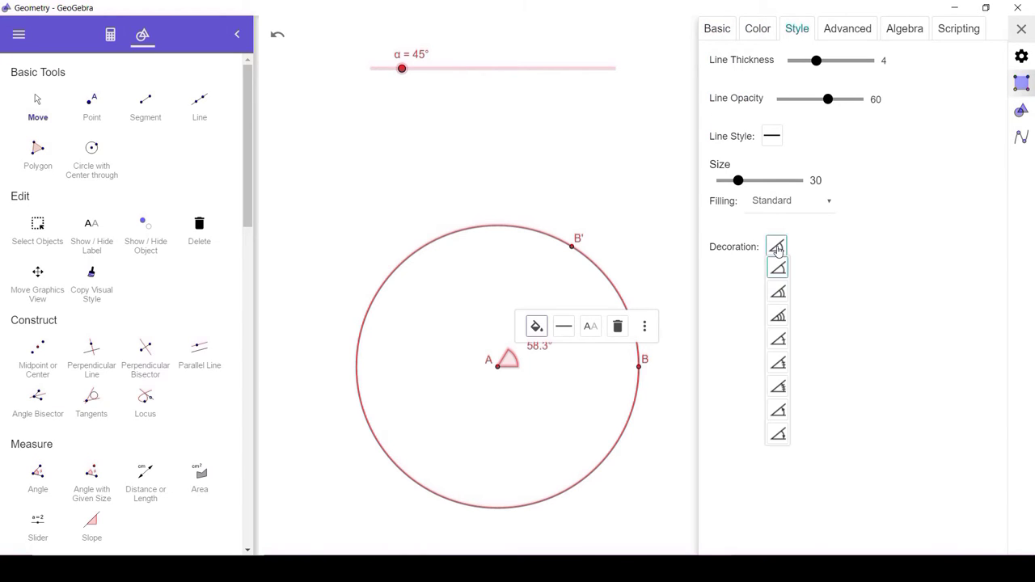
click(778, 411)
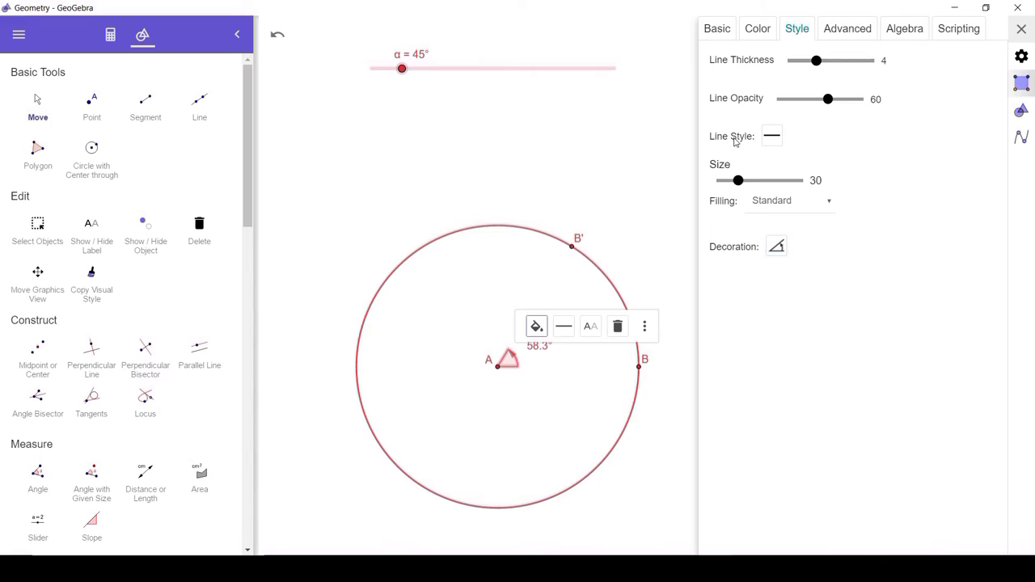
drag(828, 99, 873, 122)
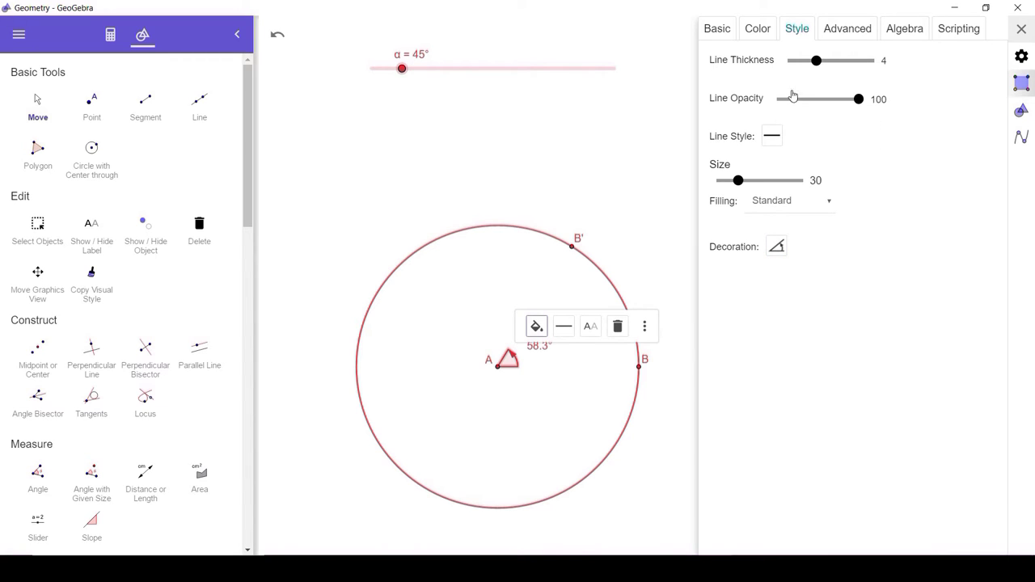
drag(816, 61, 805, 64)
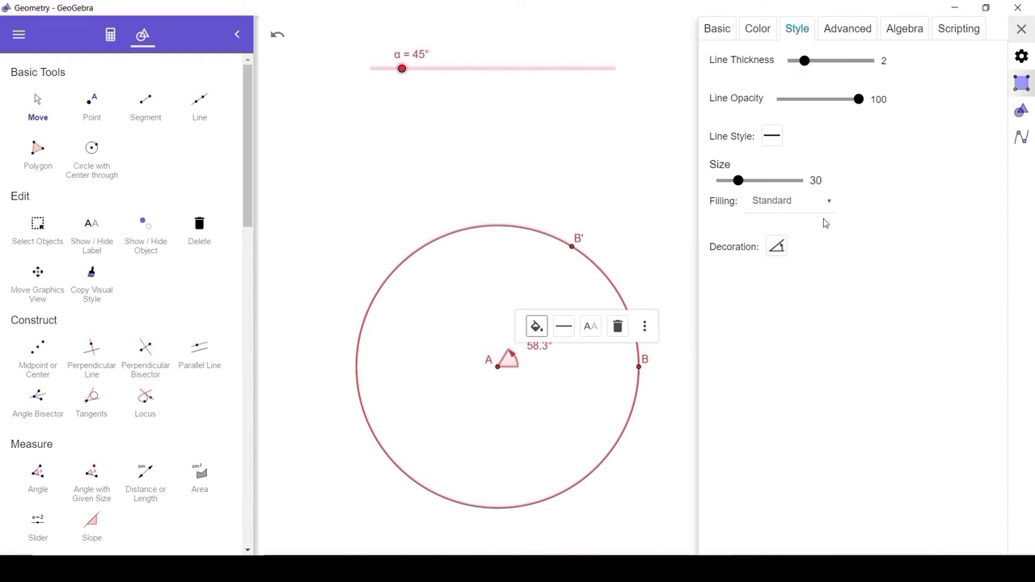
click(742, 180)
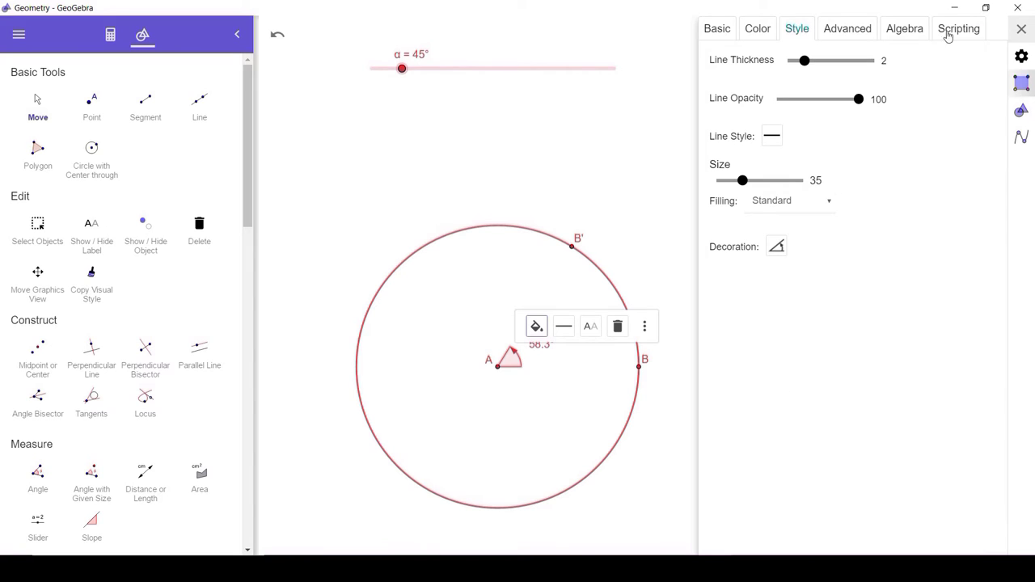
click(1020, 29)
click(626, 248)
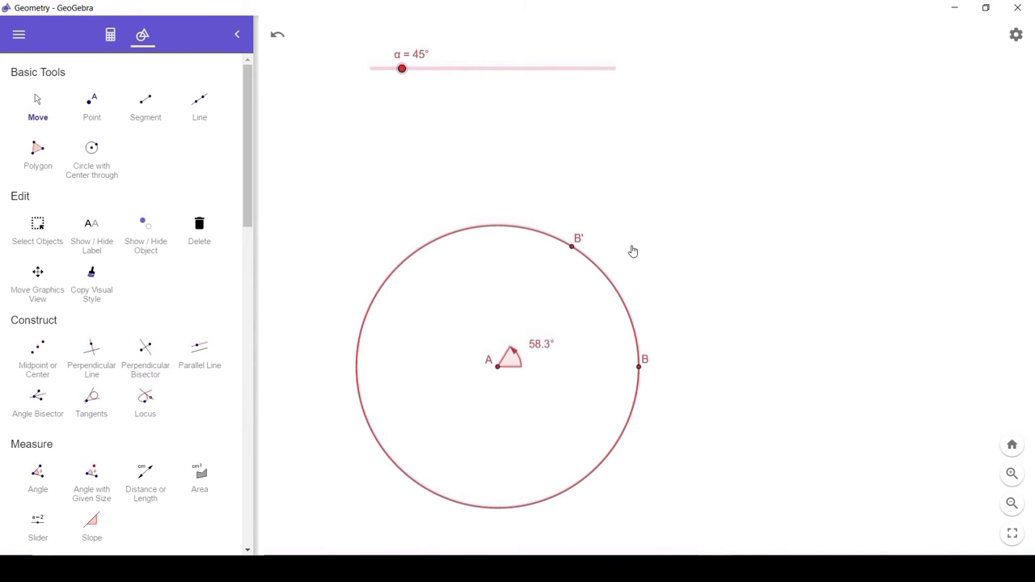
Redefine B′ as Rotate(B, α, A), replacing 45 with α from the Greek keyboard.
click(110, 34)
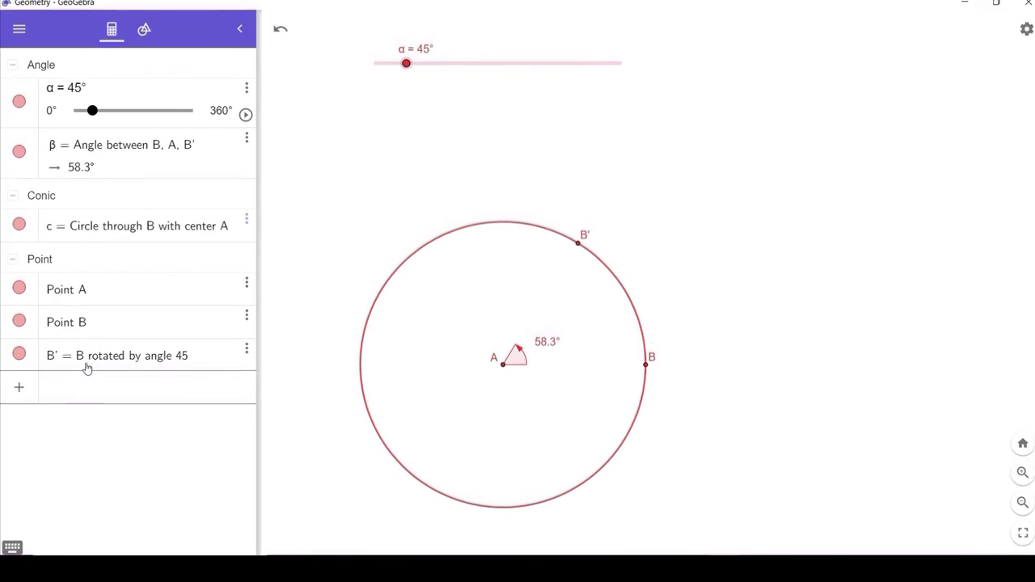
click(117, 360)
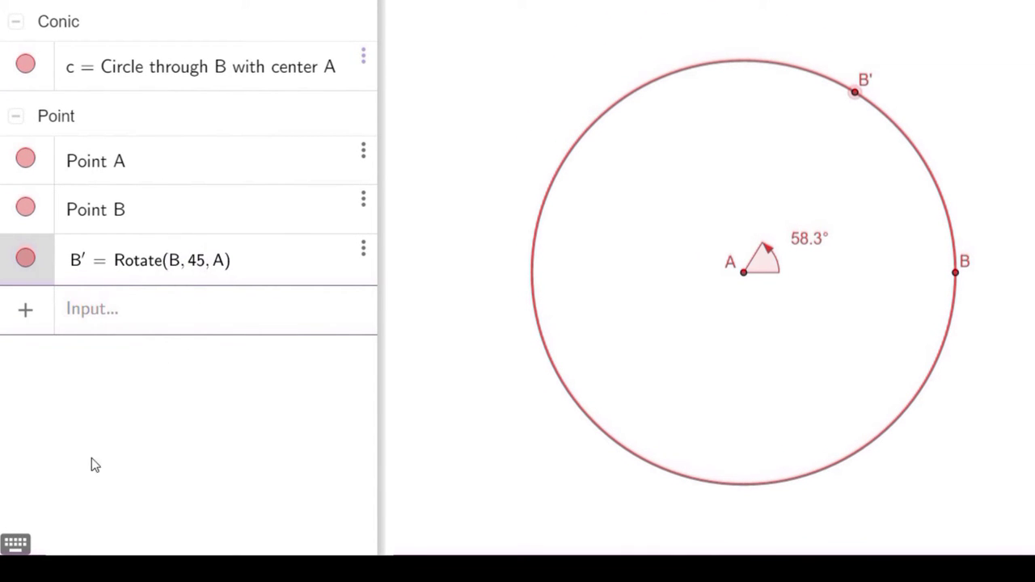
click(16, 543)
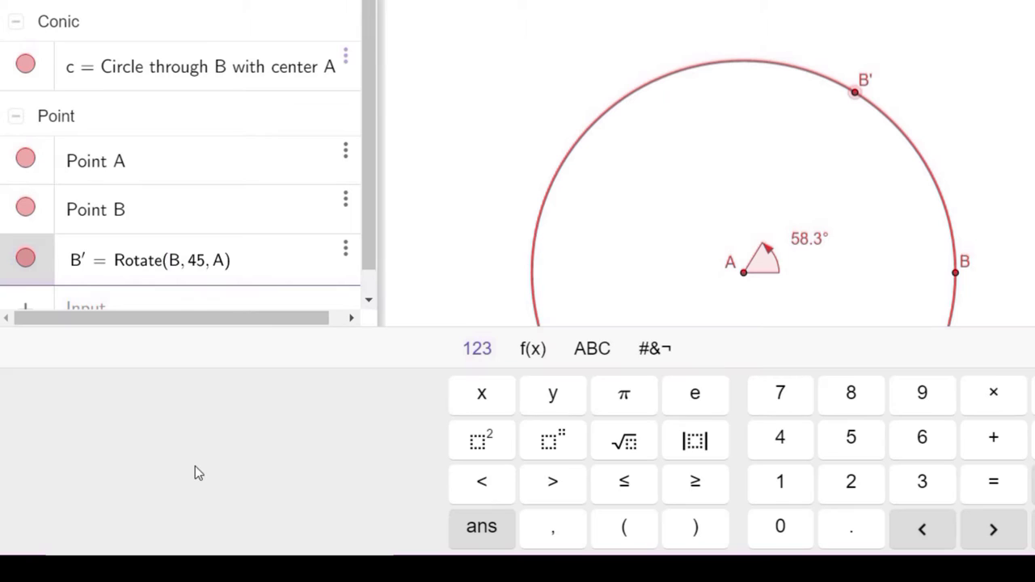
click(608, 348)
click(472, 536)
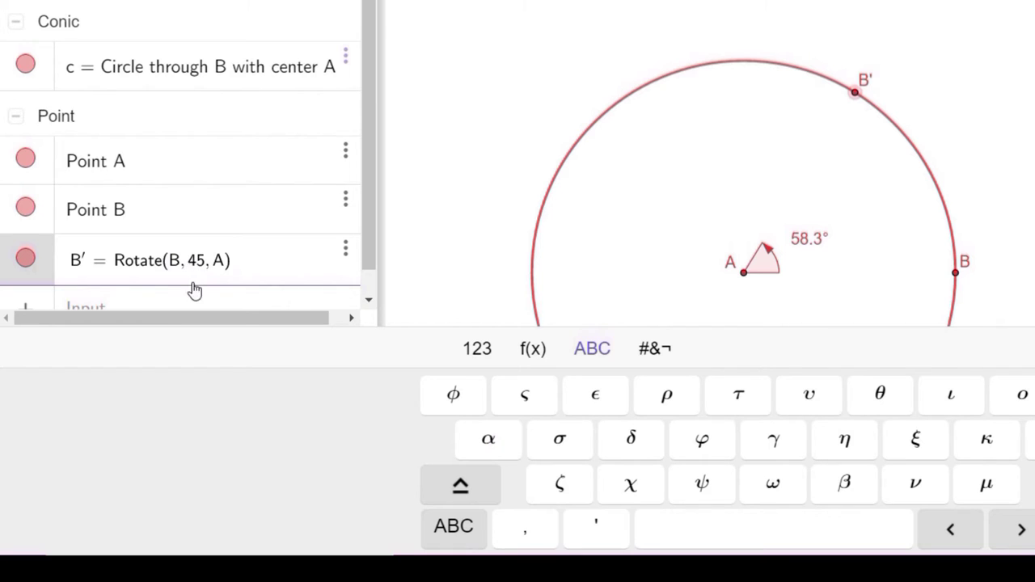
click(477, 443)
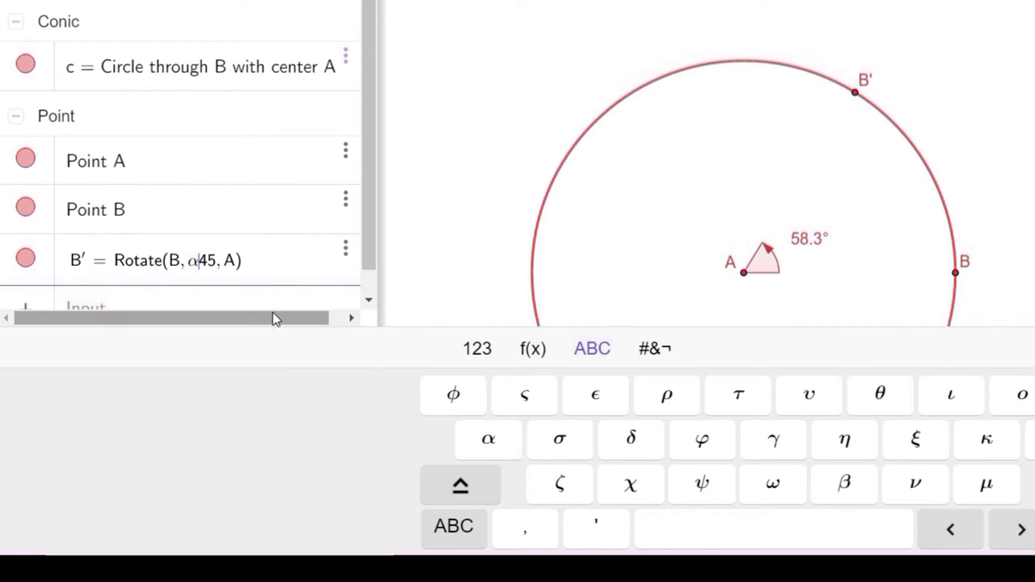
key(Delete)
key(Delete)
key(Return)
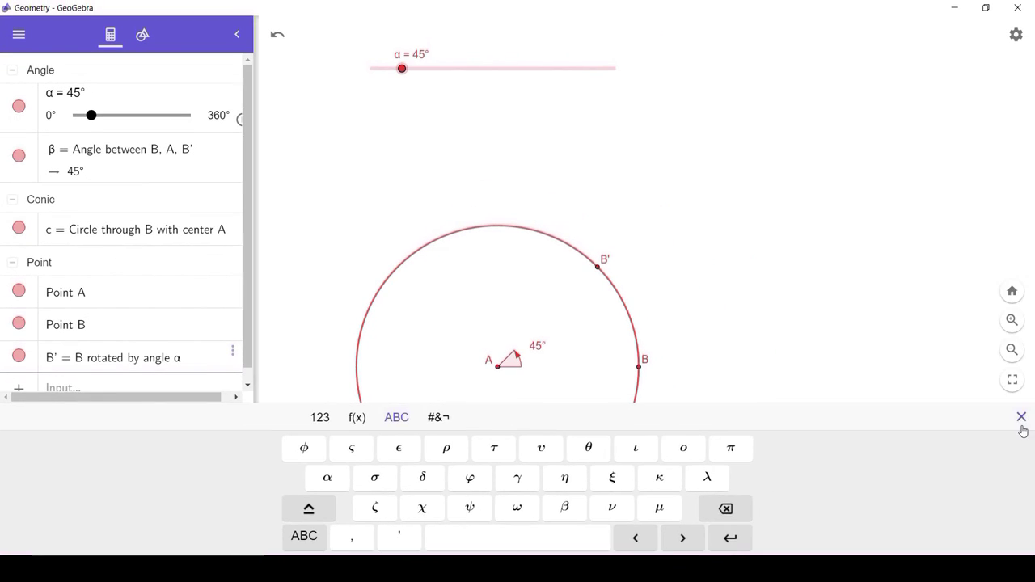
click(1022, 419)
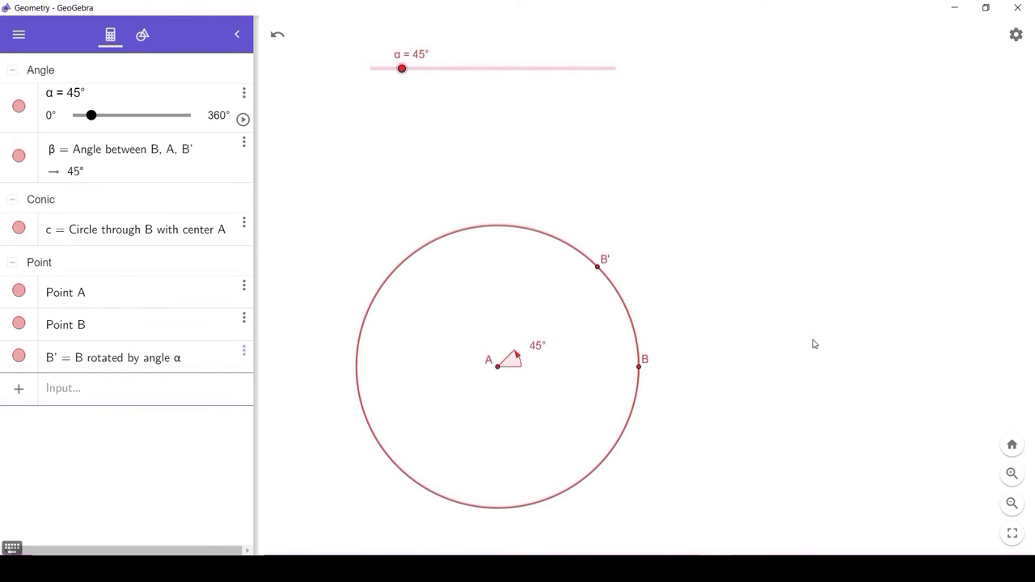
Test the α slider, then enter α = 30° in its algebra row and widen the algebra panel.
click(402, 70)
mouse_move(402, 70)
mouse_down()
mouse_move(615, 119)
mouse_move(388, 68)
mouse_up()
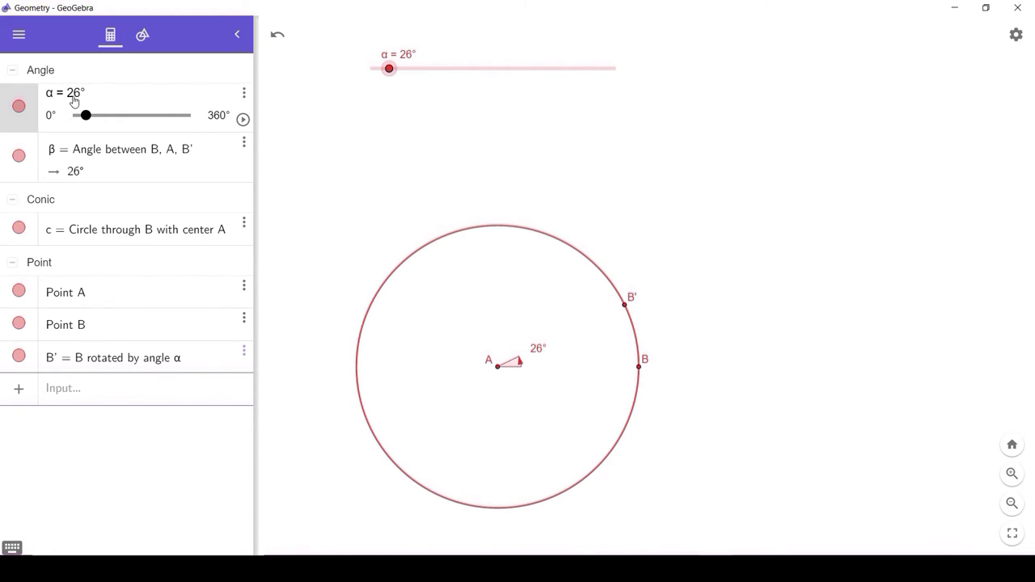
click(73, 96)
key(Delete)
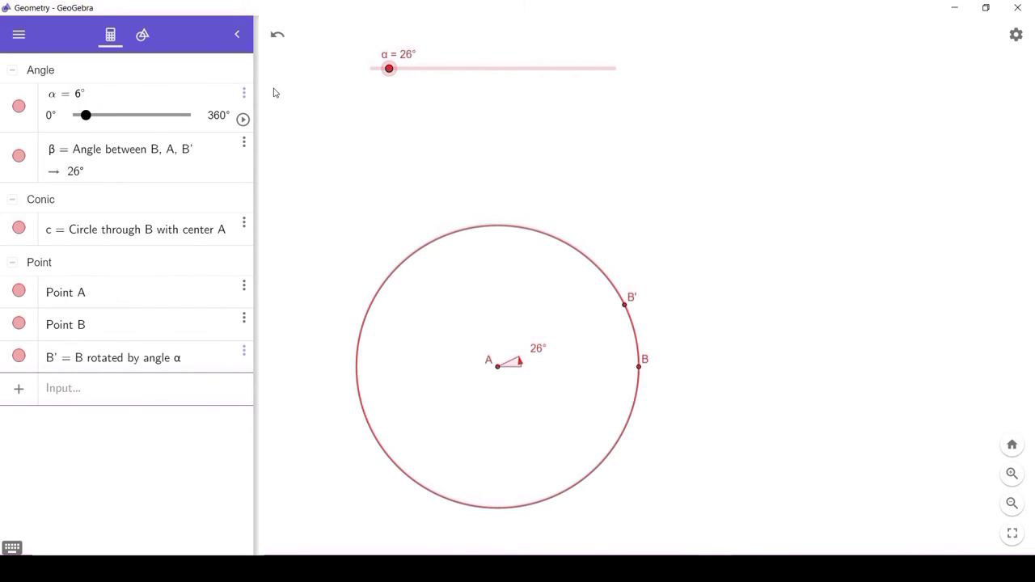
key(Delete)
text(30)
key(Return)
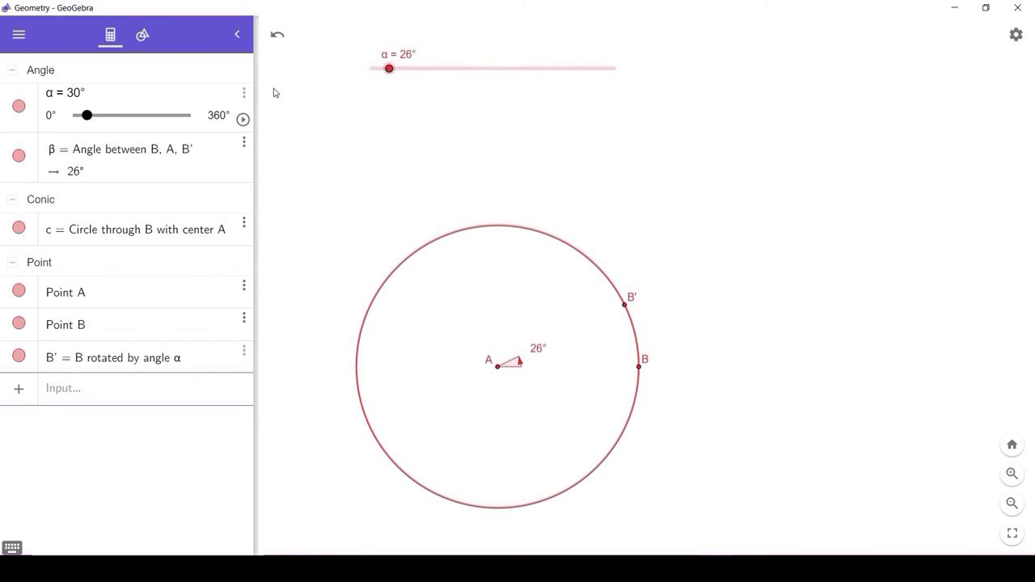
drag(257, 282, 537, 311)
Insert the five-argument Sequence template with Rotate(B, α, A) as its expression.
click(74, 372)
text(Sequenc)
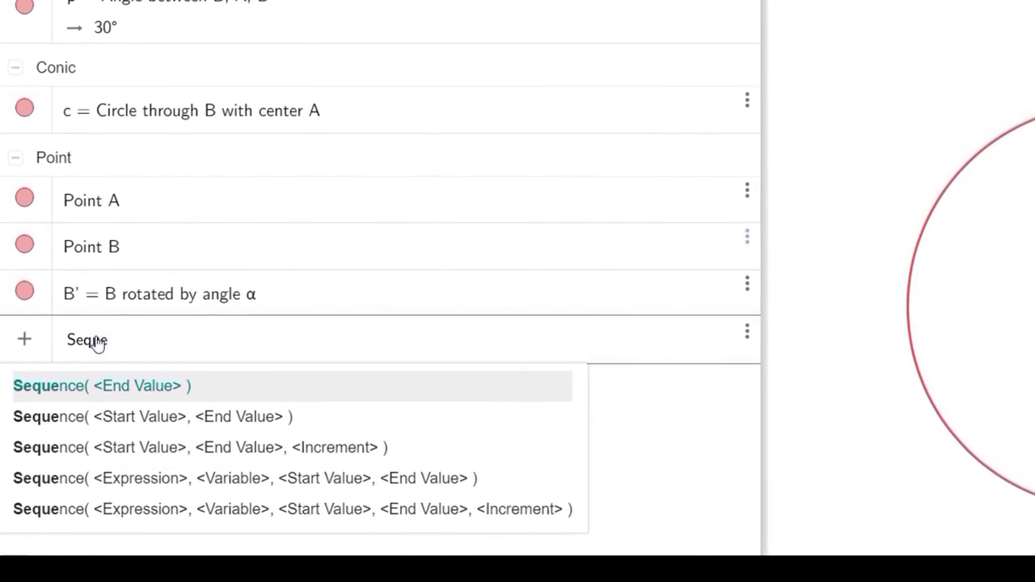
text(e)
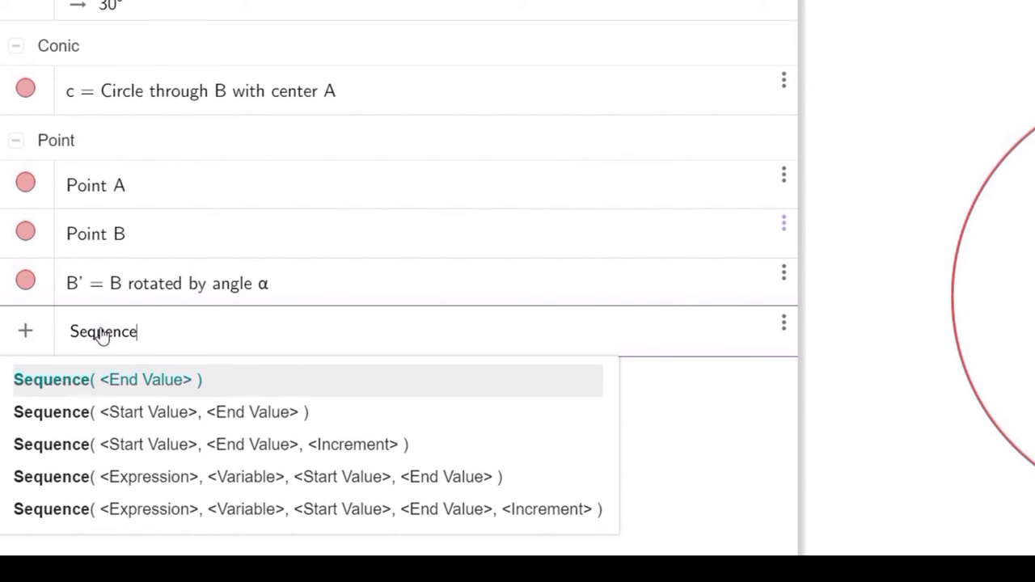
key(Down)
key(Down)
key(Down)
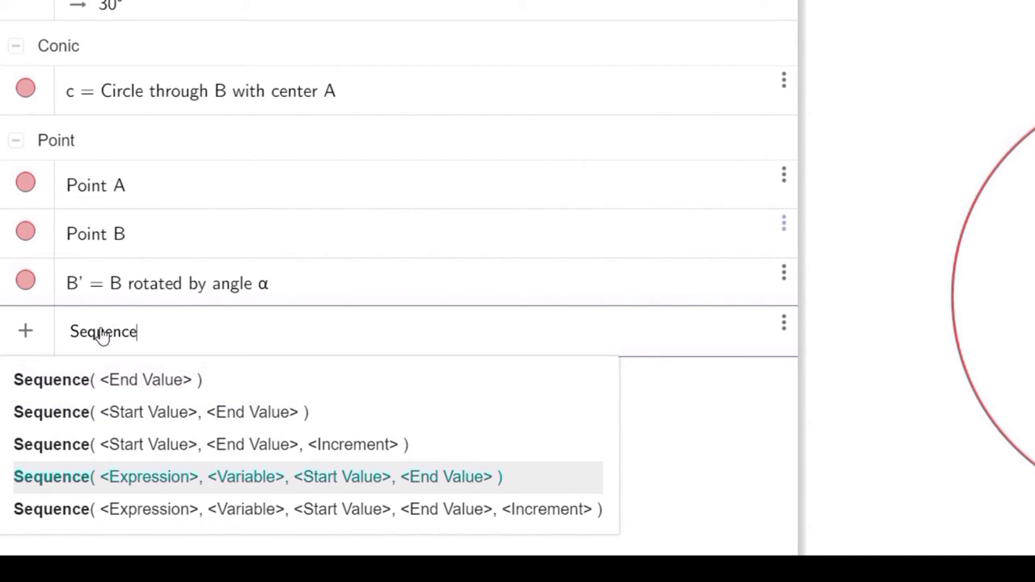
key(Down)
key(Return)
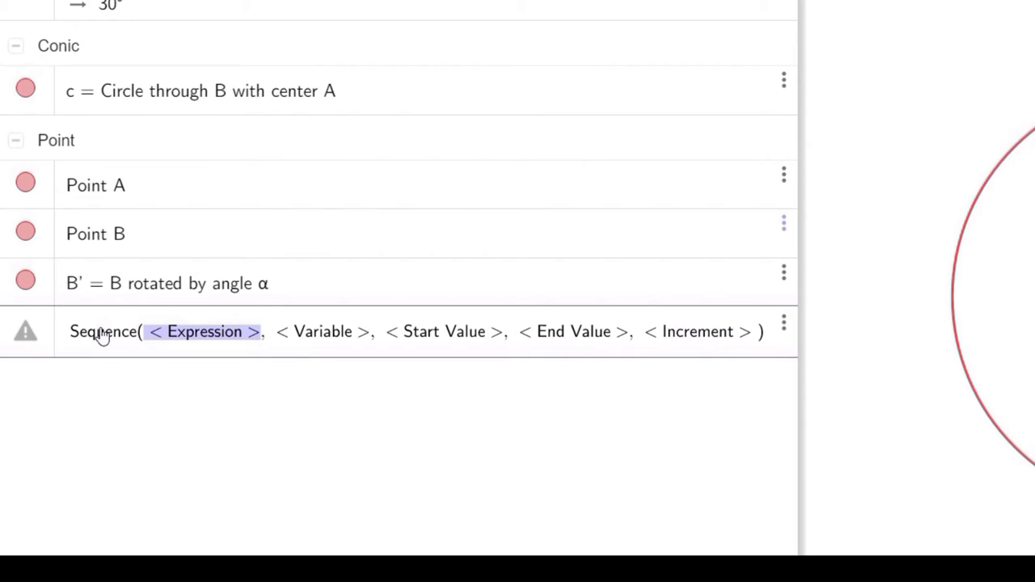
text(Rotat)
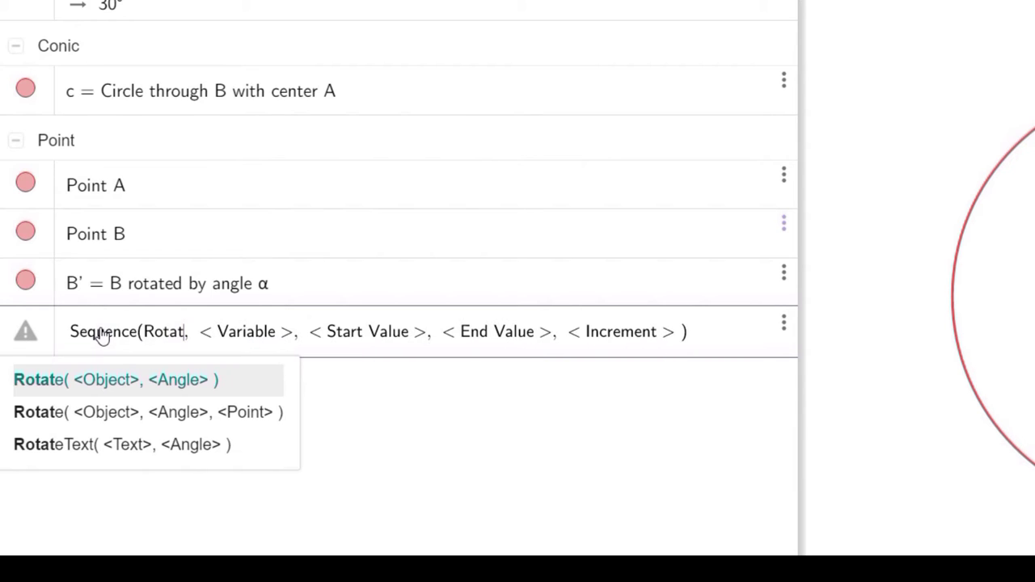
text(e)
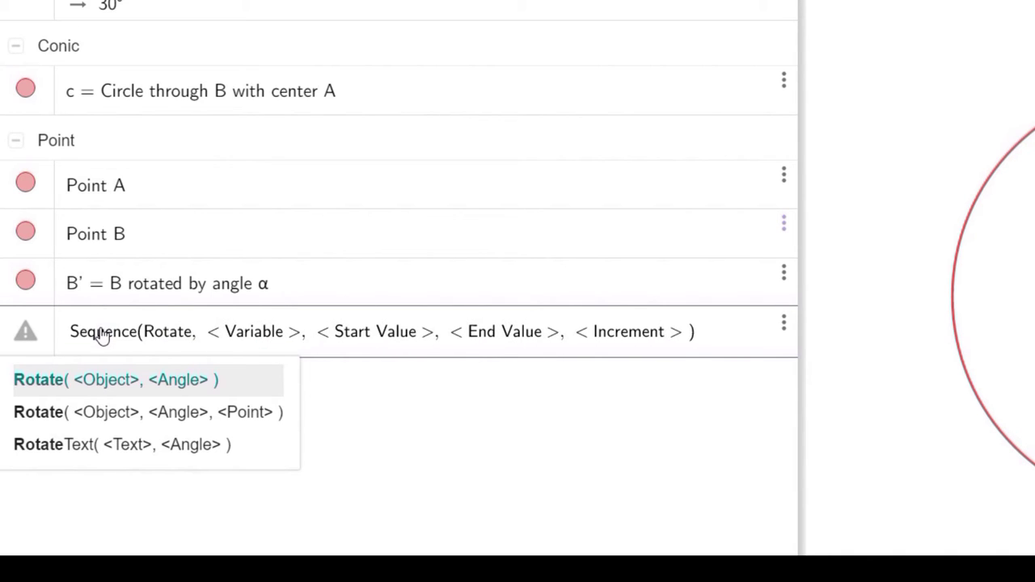
text(()
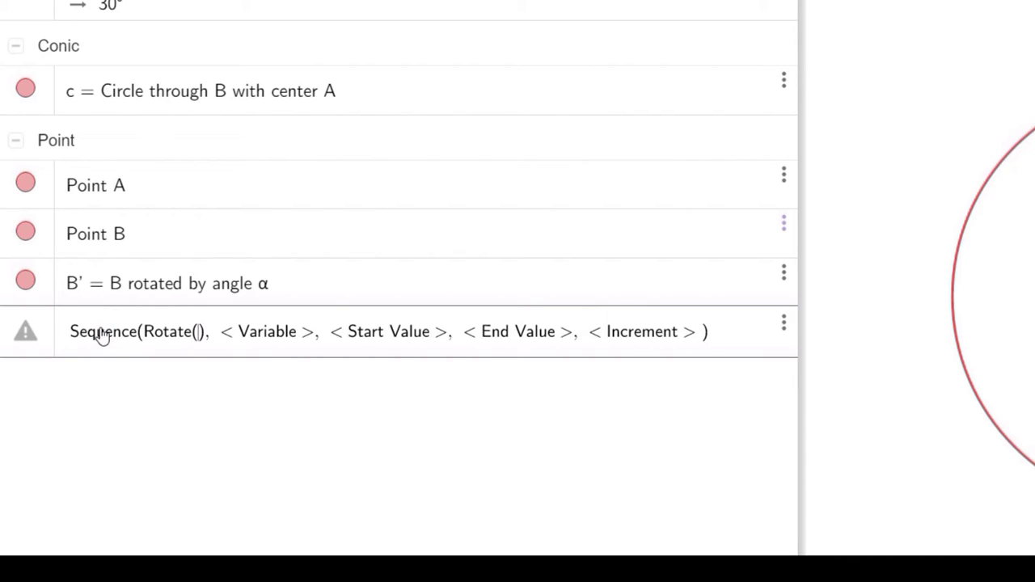
text(B)
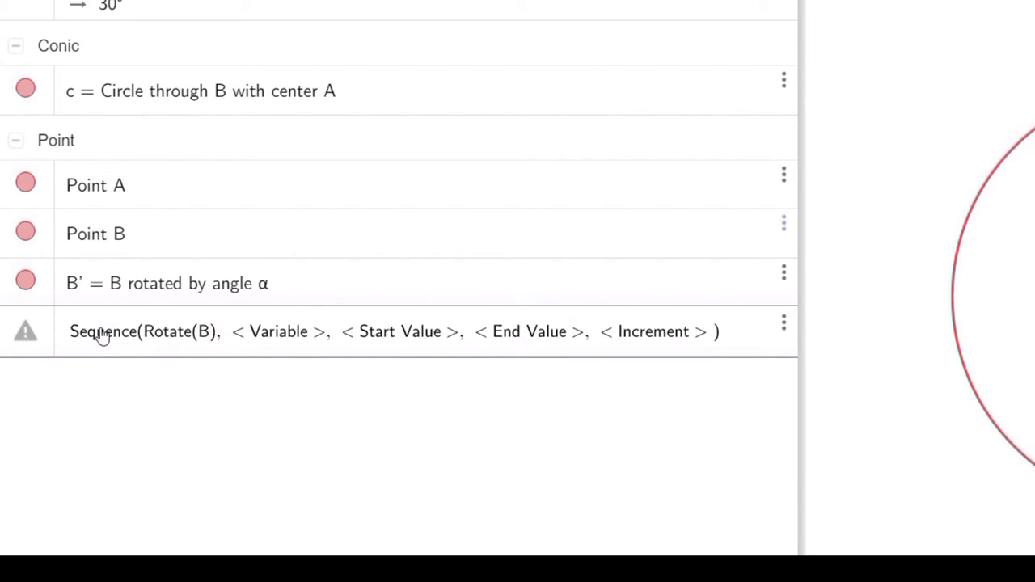
text(,)
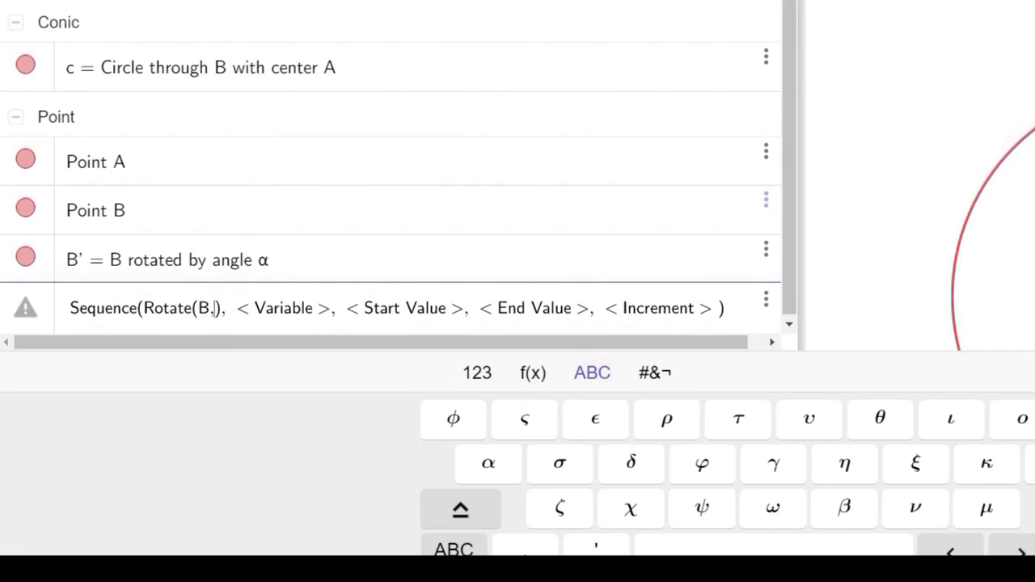
click(489, 465)
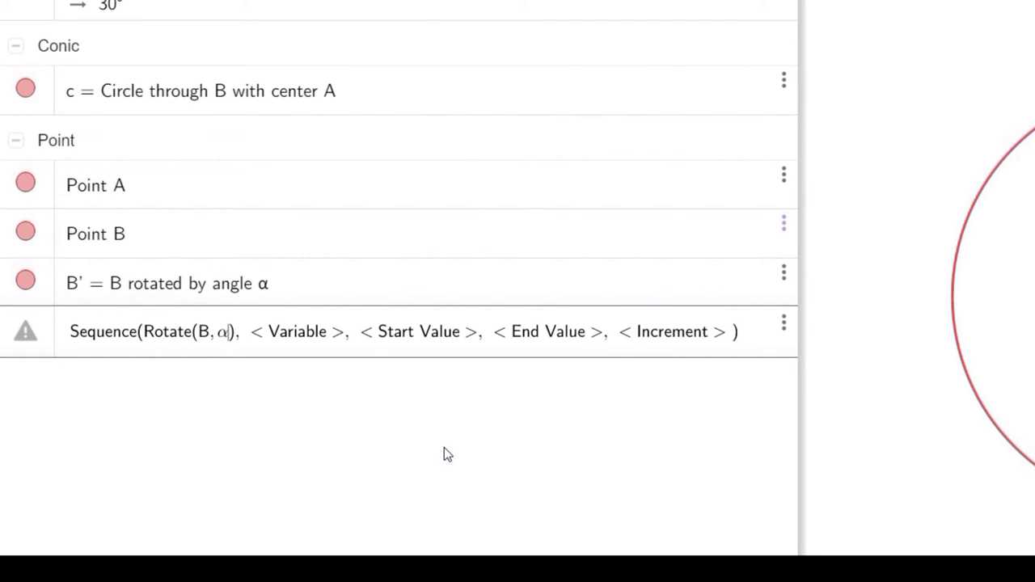
text(, )
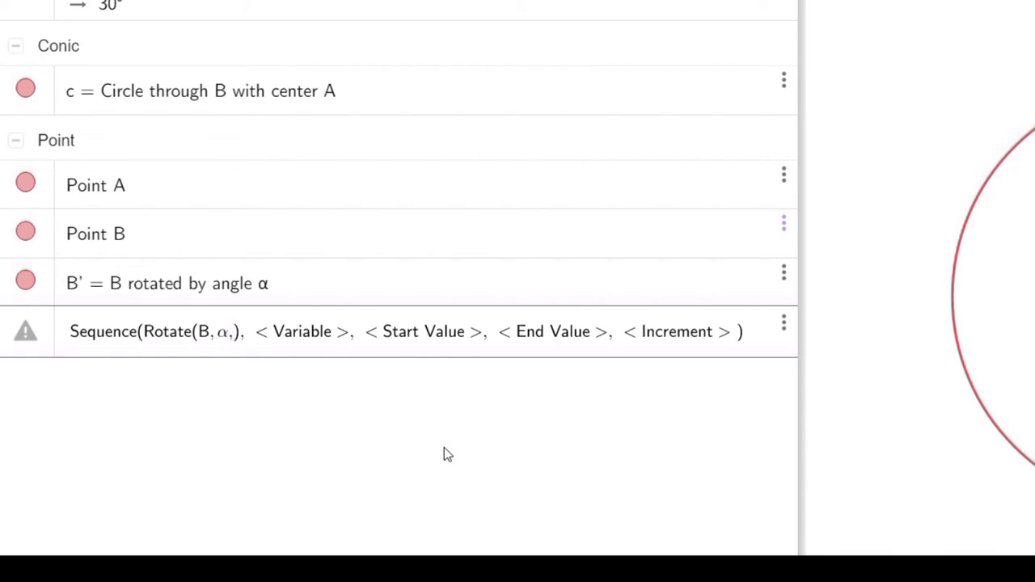
text(A)
key(Tab)
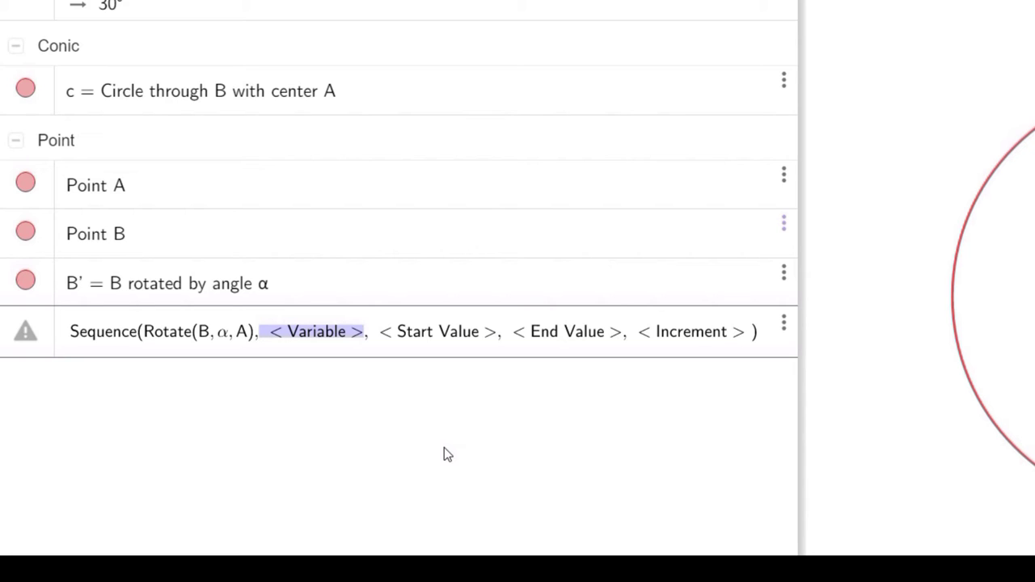
Fill the Sequence arguments with variable k, start 0, end 2*pi and increment α.
text(k)
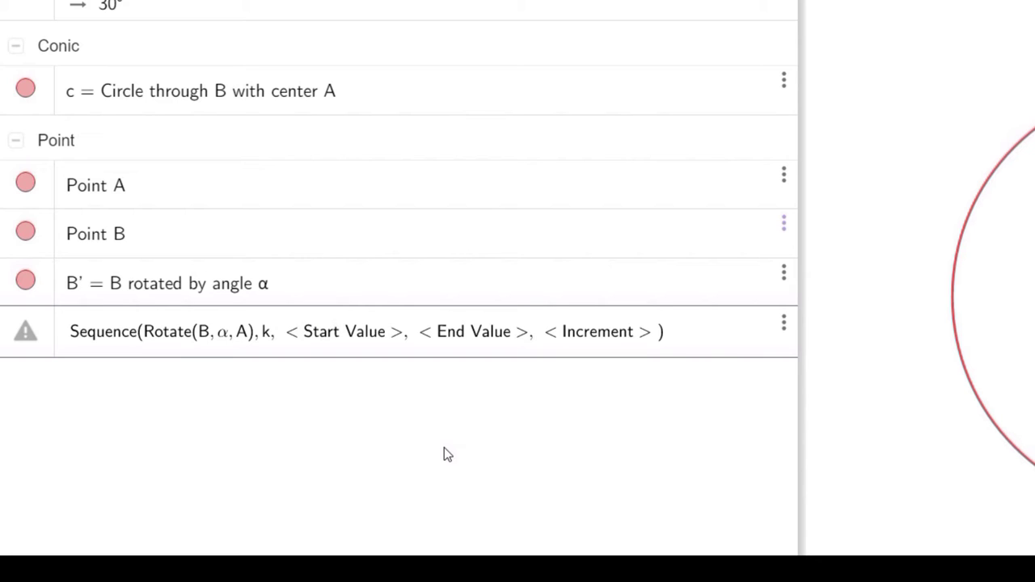
key(Tab)
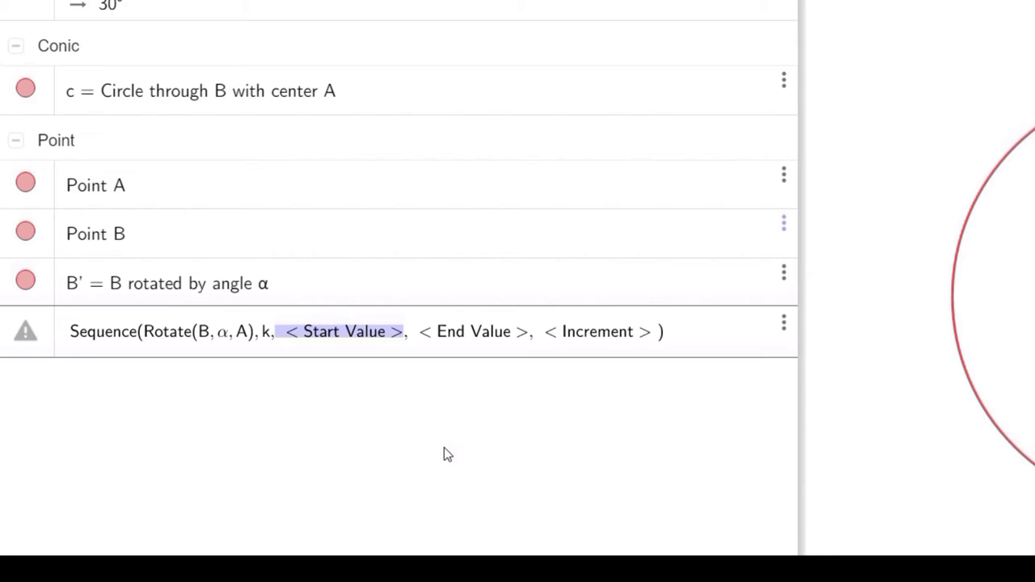
text(0)
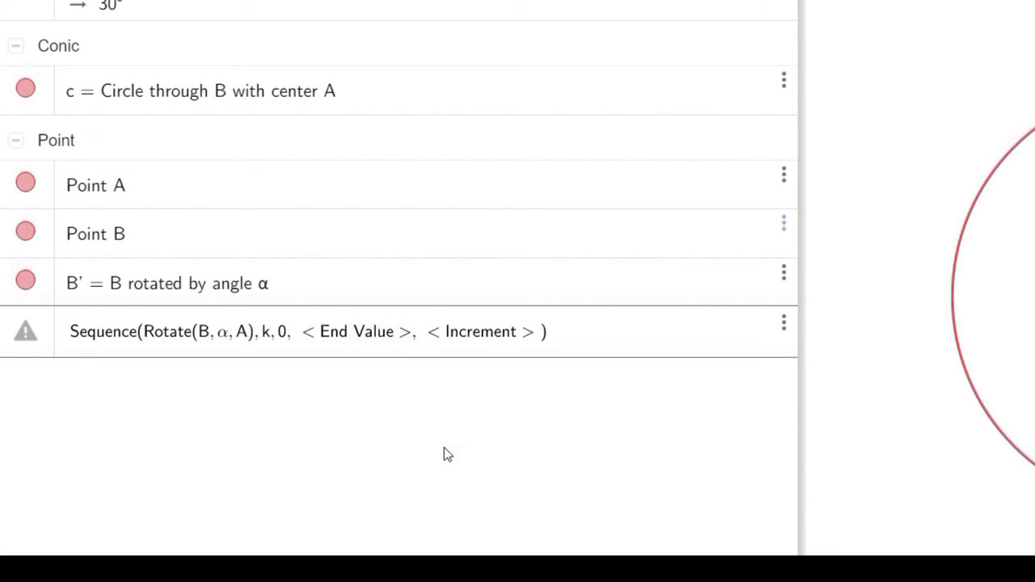
key(Tab)
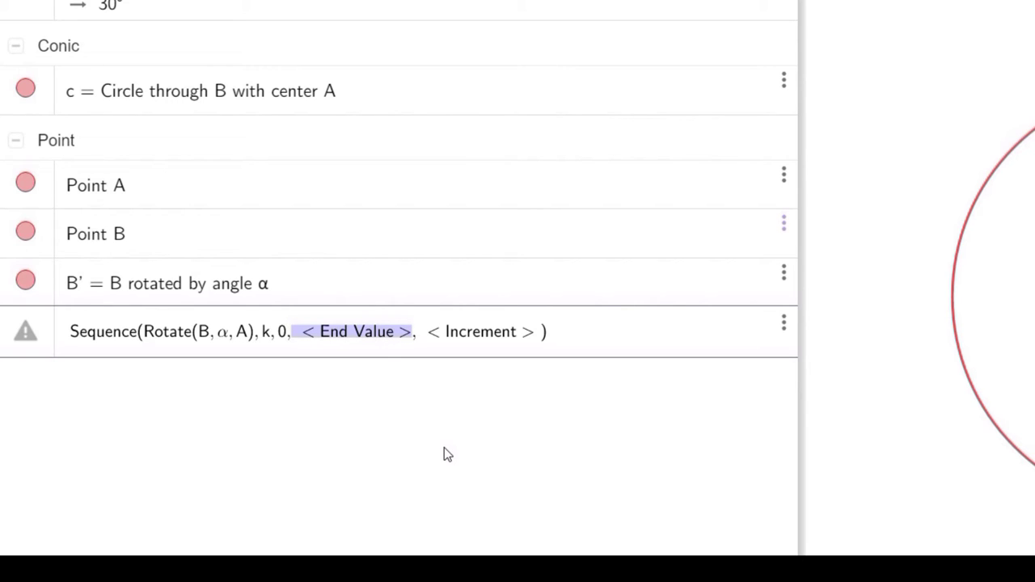
text(2)
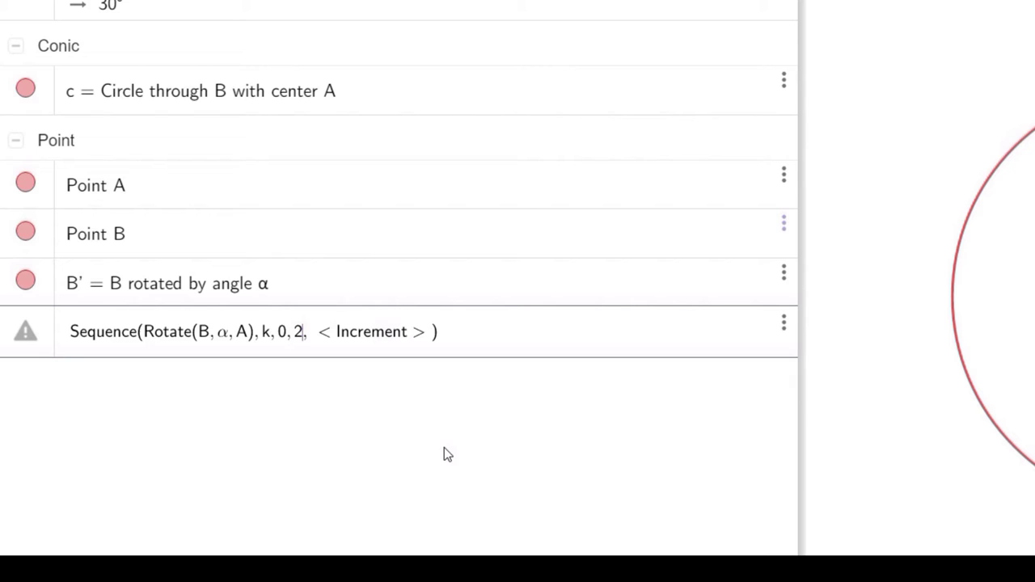
text(*)
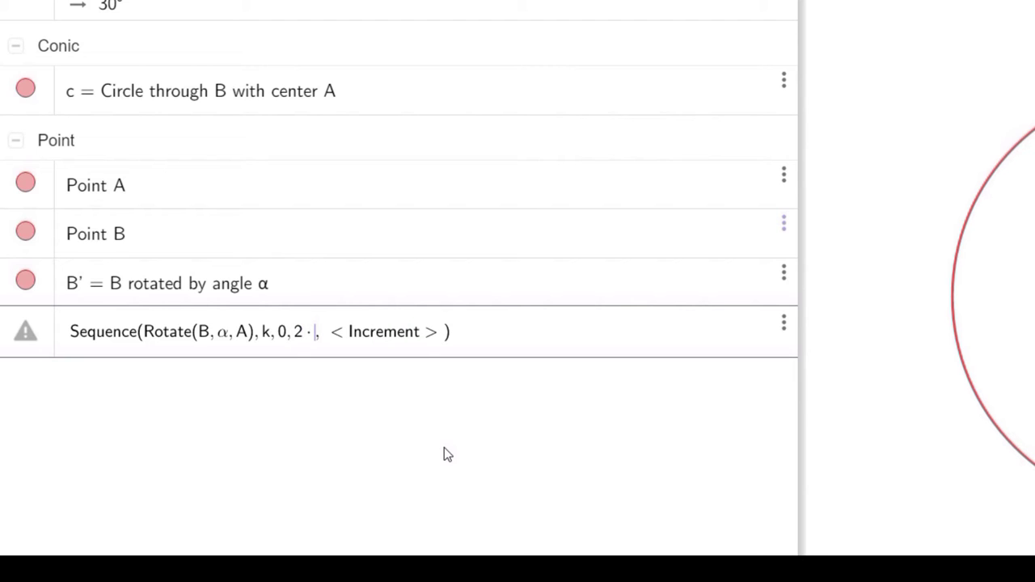
text(p)
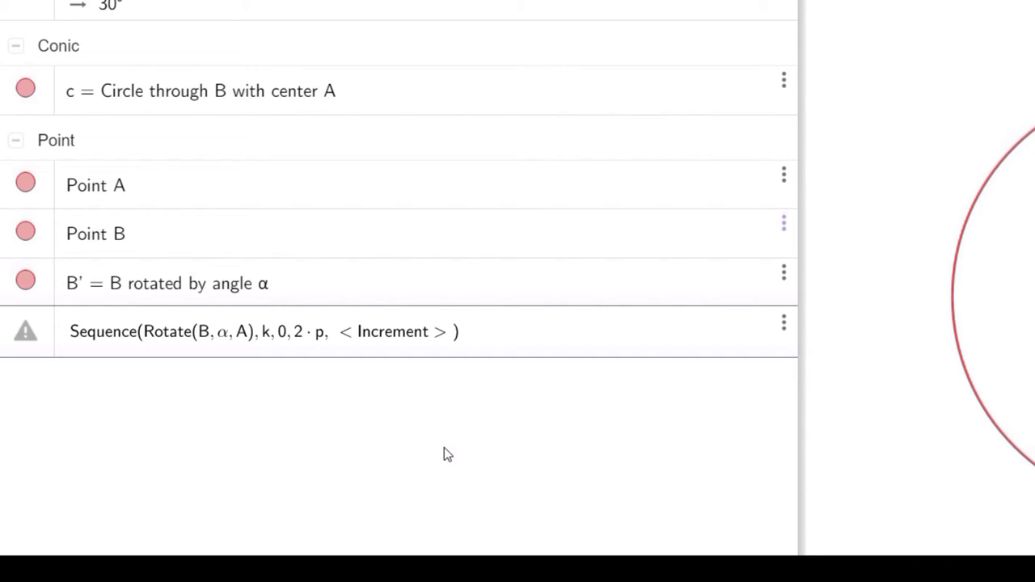
text(i)
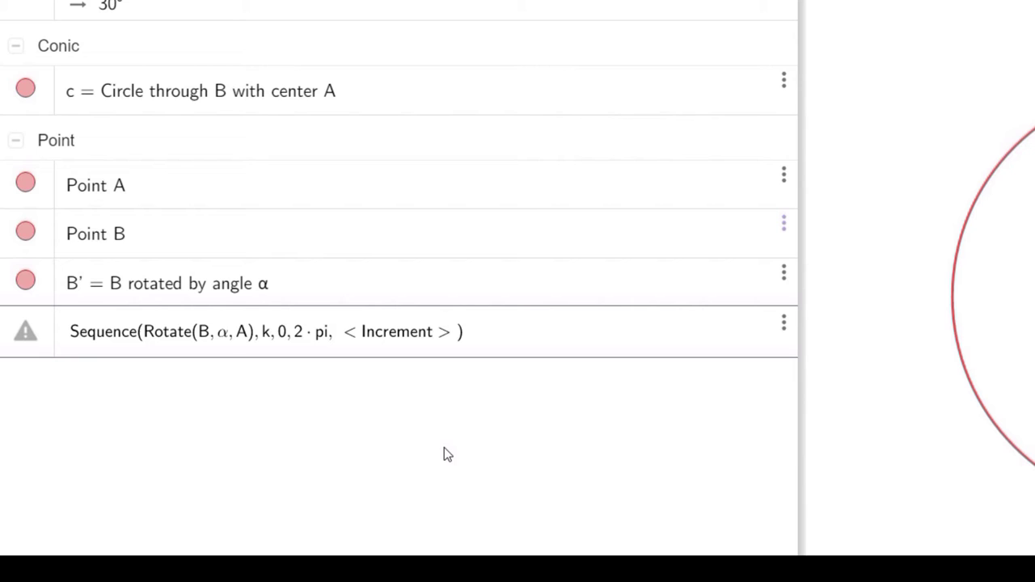
key(Tab)
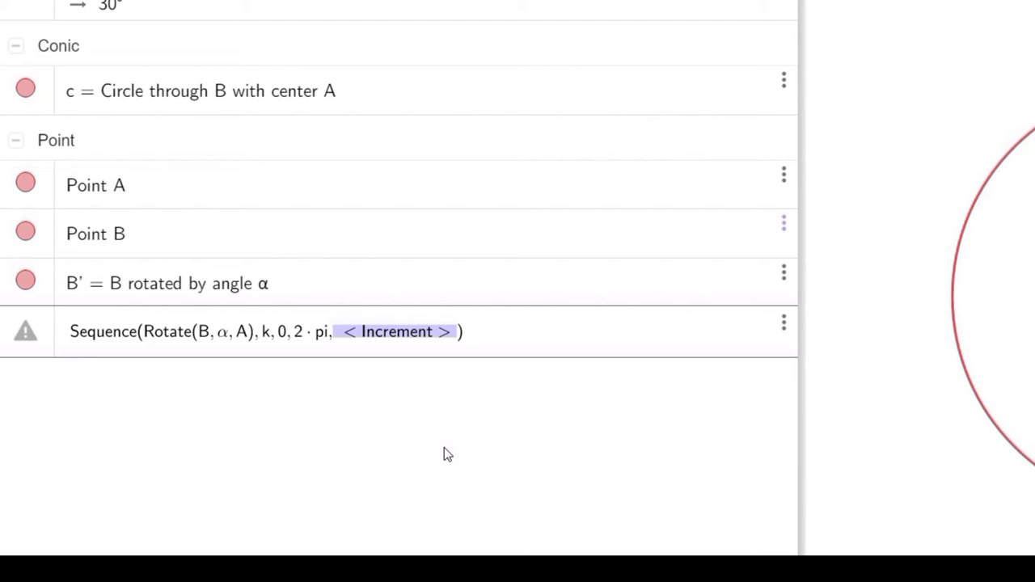
text(α)
key(Return)
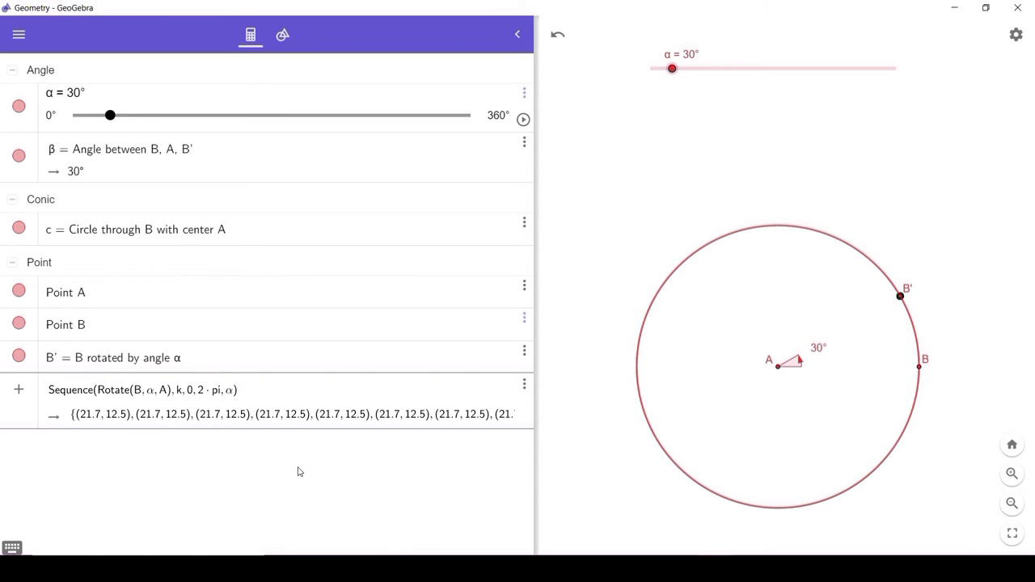
Commit Sequence(Rotate(B, α, A), k, 0, 2π, α) so it becomes list l1.
key(Return)
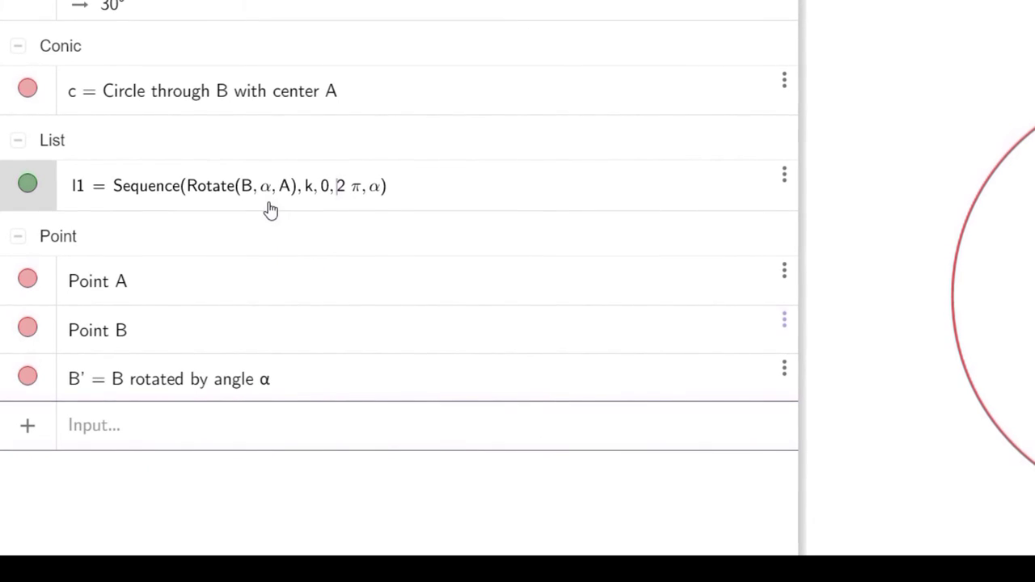
Replace α with k inside l1's Rotate, making it Rotate(B, k, A).
click(262, 201)
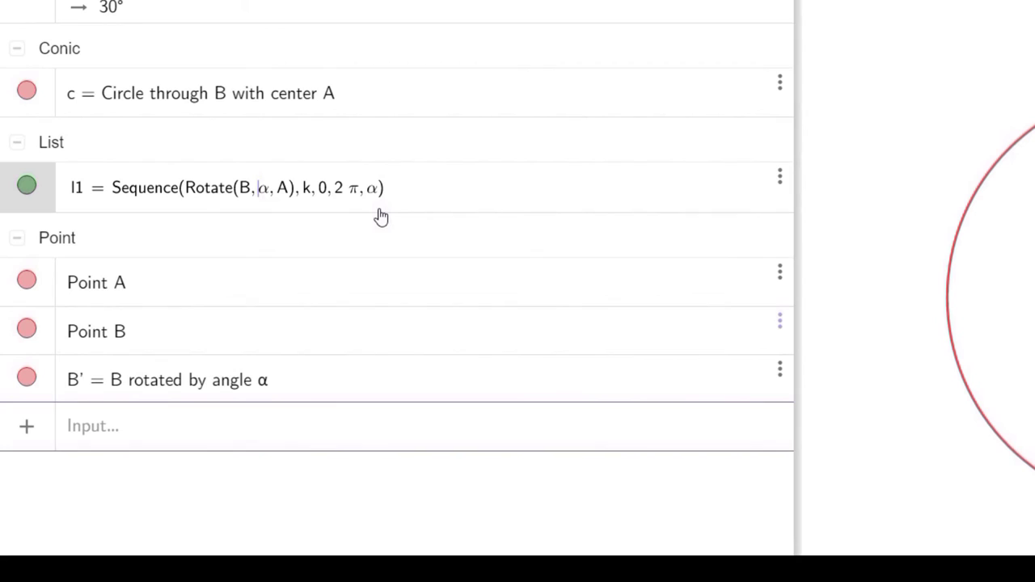
key(Delete)
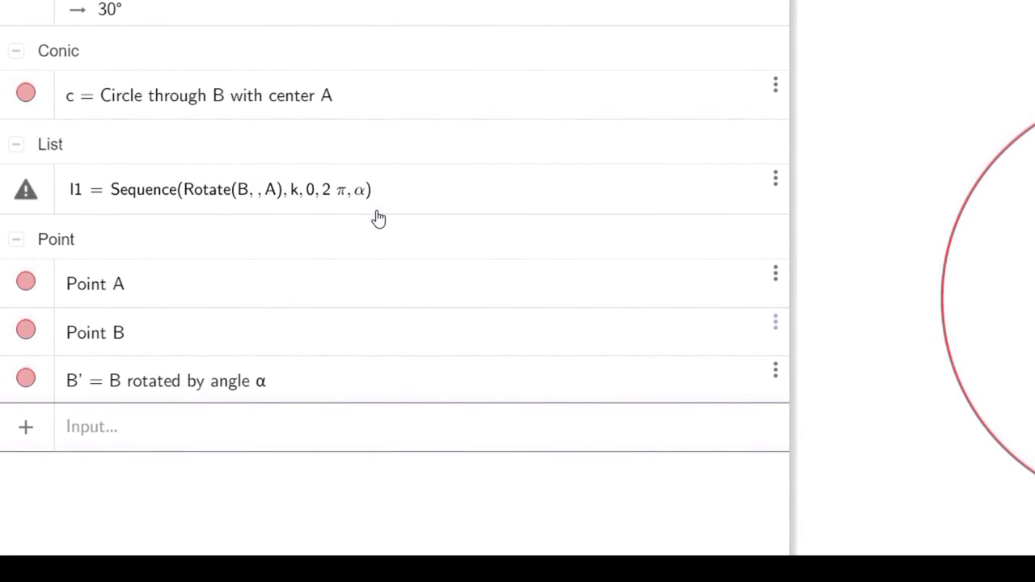
text(k)
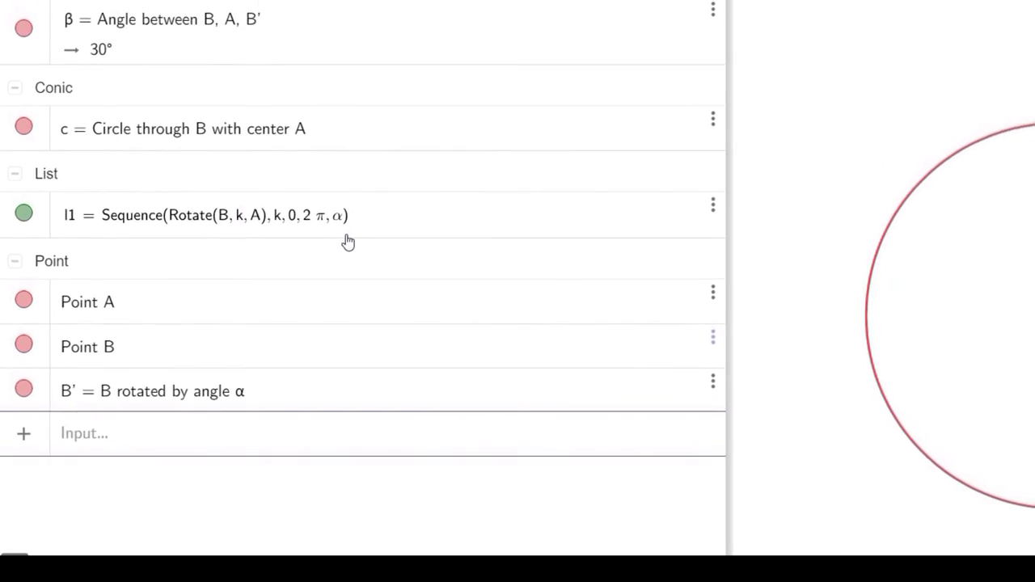
key(Return)
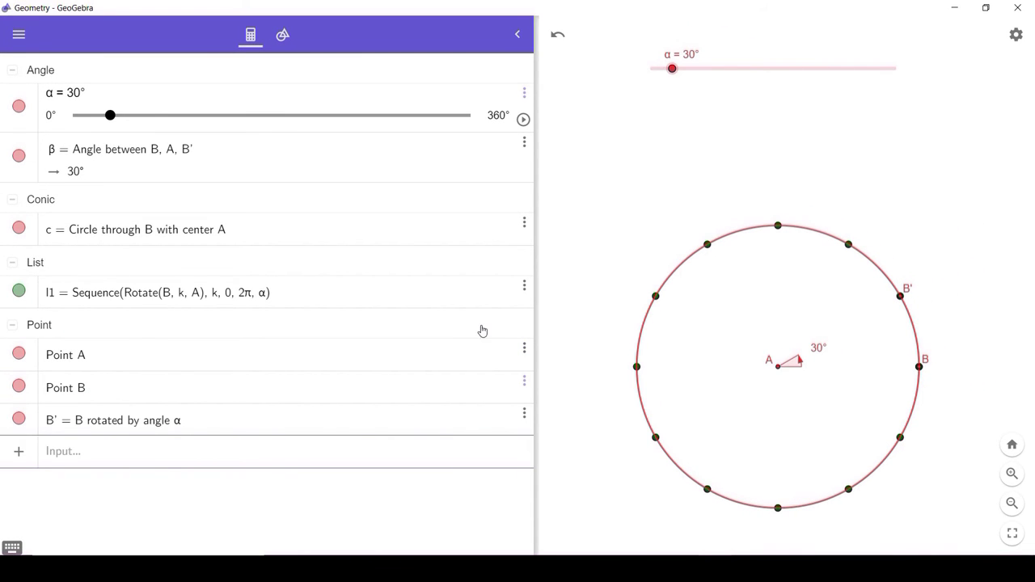
Select list l1 and drag the α slider to change how many points appear.
click(287, 292)
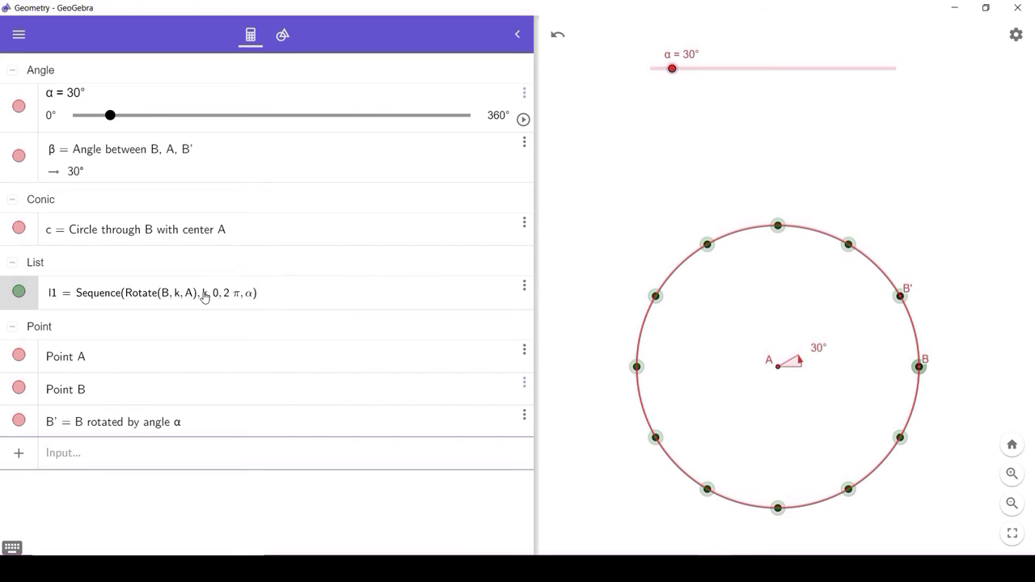
drag(672, 68, 714, 69)
Rewrite l1's increment as 2π/α, then drag the α slider to 181°.
click(245, 292)
text(2)
key(Return)
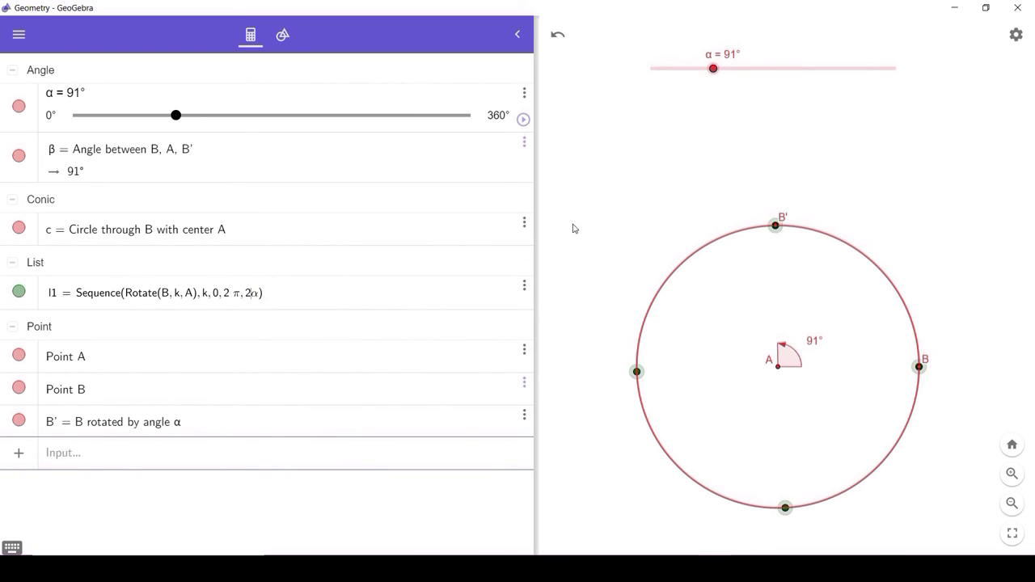
text(pi)
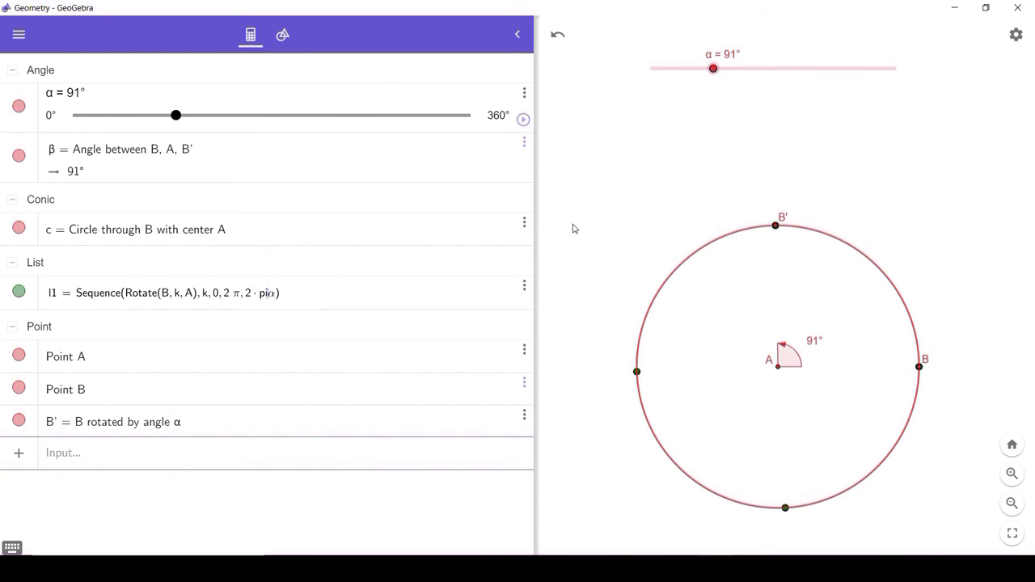
text(/)
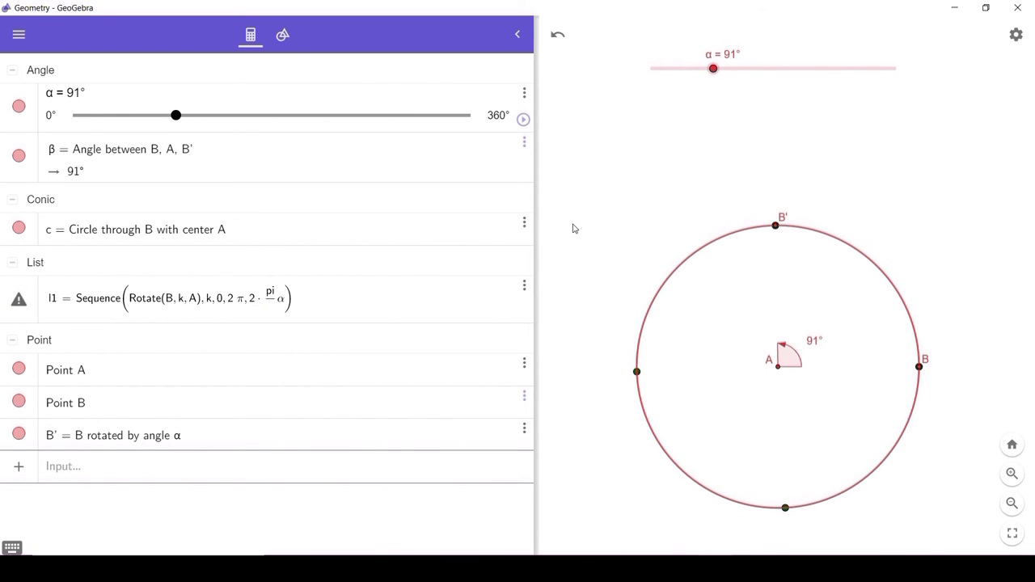
key(Return)
key(Delete)
drag(713, 68, 775, 107)
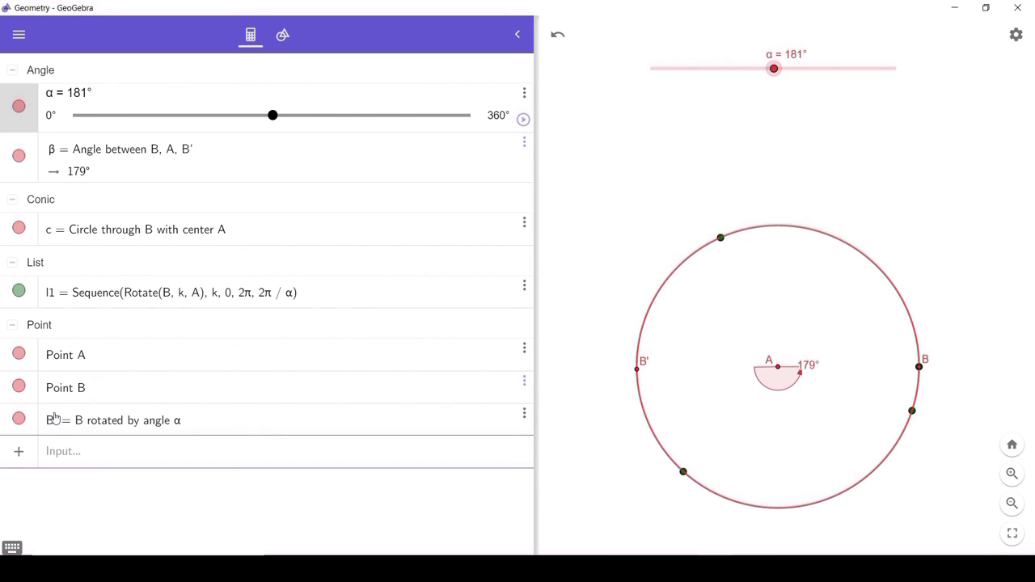
Hide point B′ and sweep the α slider up to 360°.
click(19, 419)
drag(773, 71, 910, 117)
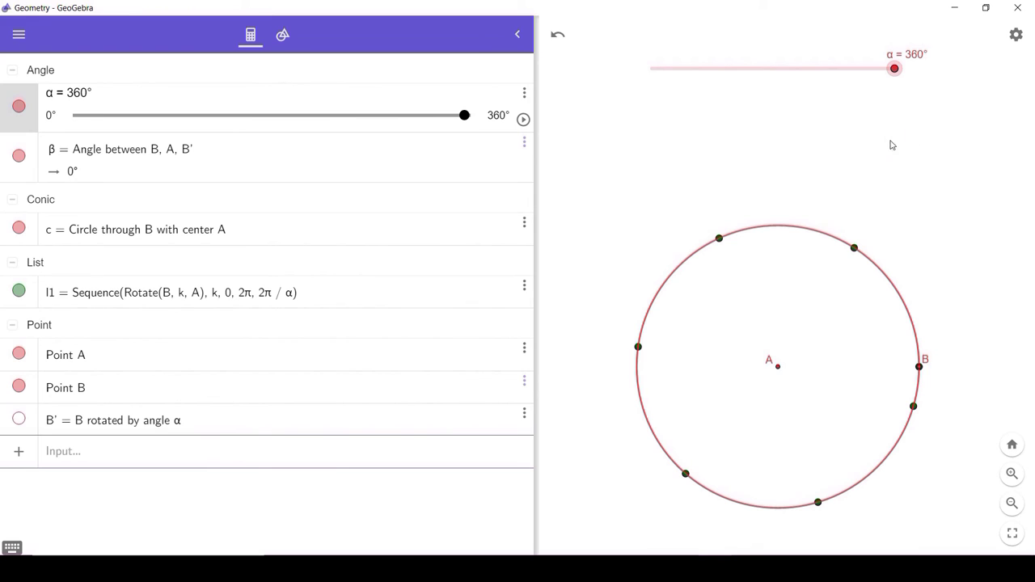
drag(895, 78, 901, 126)
Create a number slider a with minimum 1 beneath the α slider.
click(282, 34)
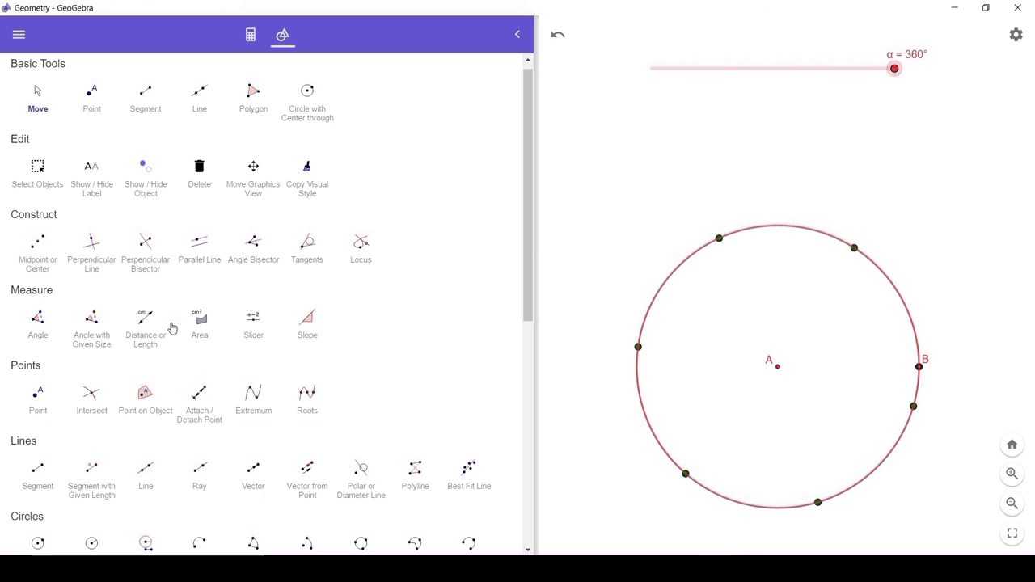
click(252, 354)
click(660, 115)
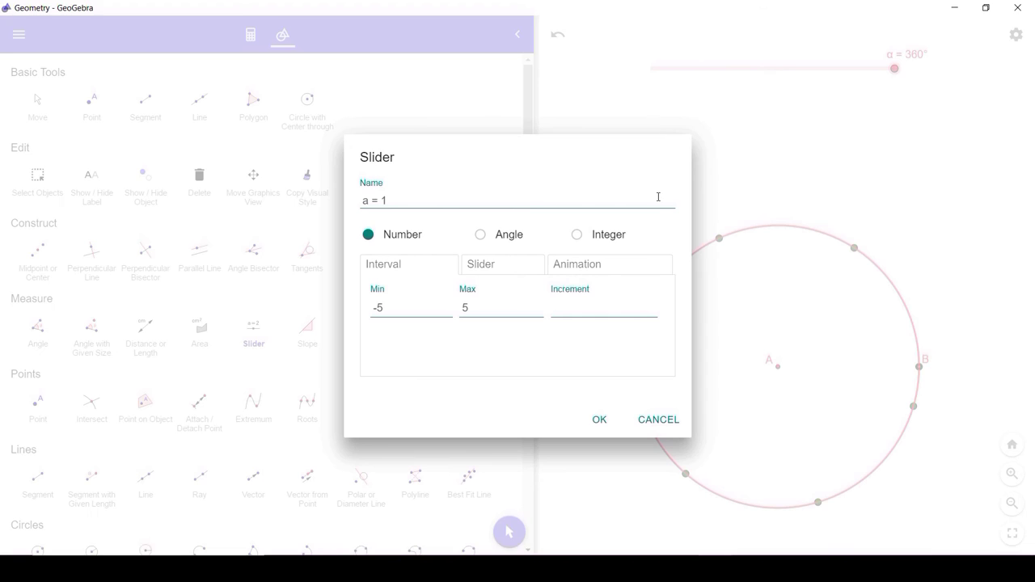
double_click(357, 299)
text(1)
click(599, 420)
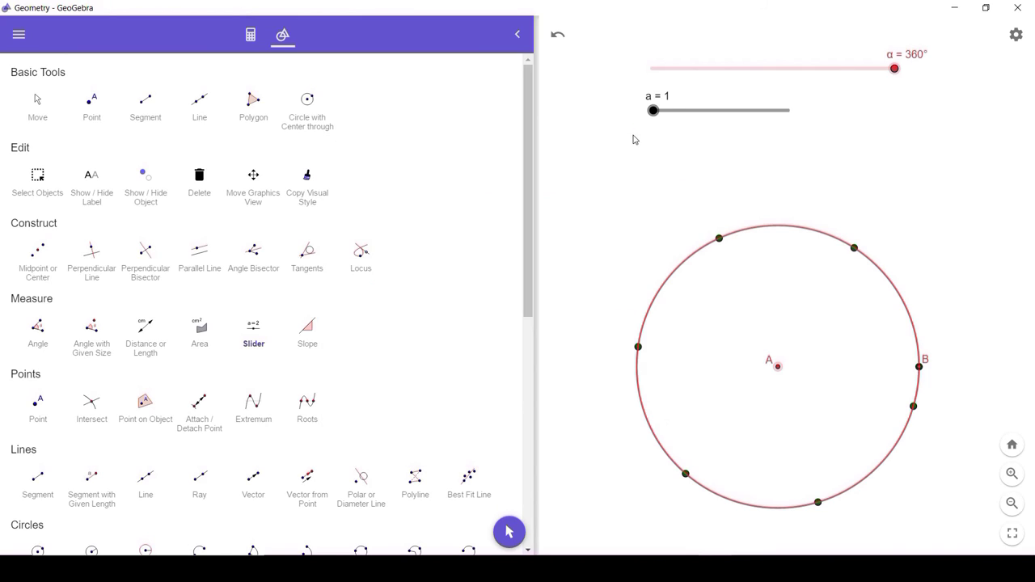
key(Escape)
Widen slider a to 360 px in its settings and colour it red.
click(755, 115)
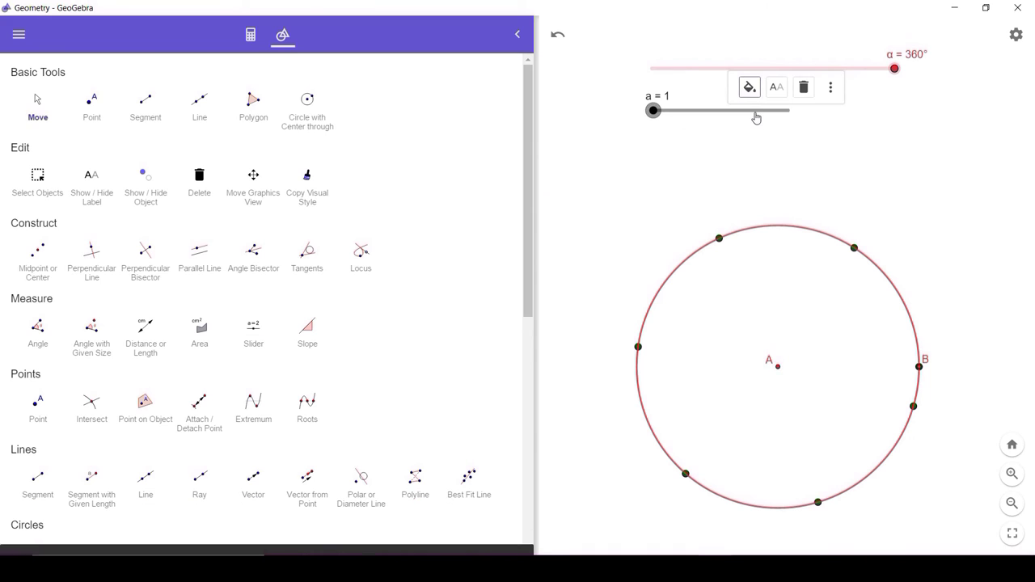
click(832, 101)
click(859, 178)
click(736, 427)
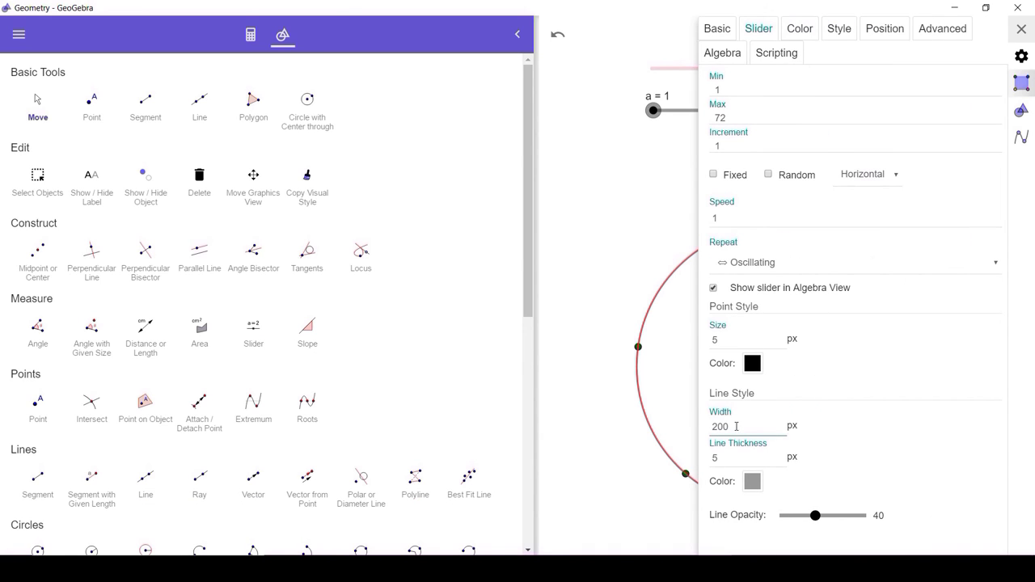
double_click(736, 426)
text(360)
click(1021, 28)
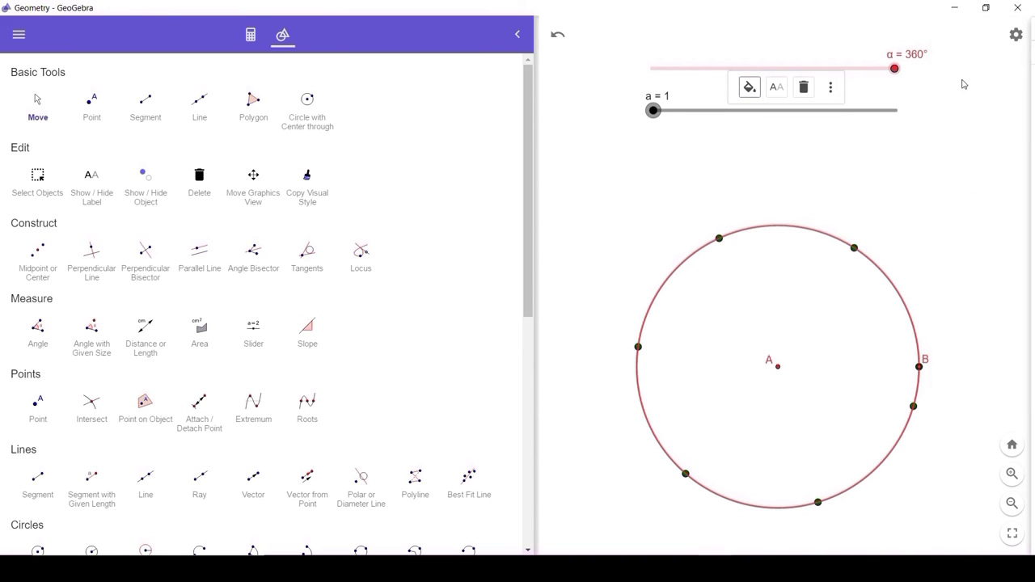
click(747, 89)
click(804, 115)
Change l1's increment denominator to slider a, giving a step of 2π/a.
click(653, 111)
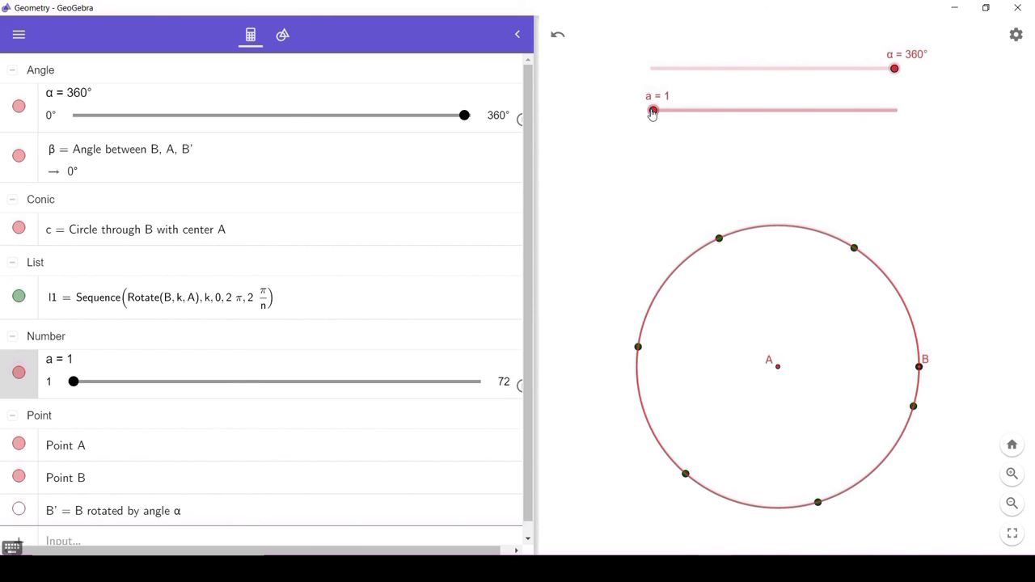
mouse_move(648, 114)
mouse_down()
mouse_move(676, 114)
mouse_move(653, 110)
mouse_up()
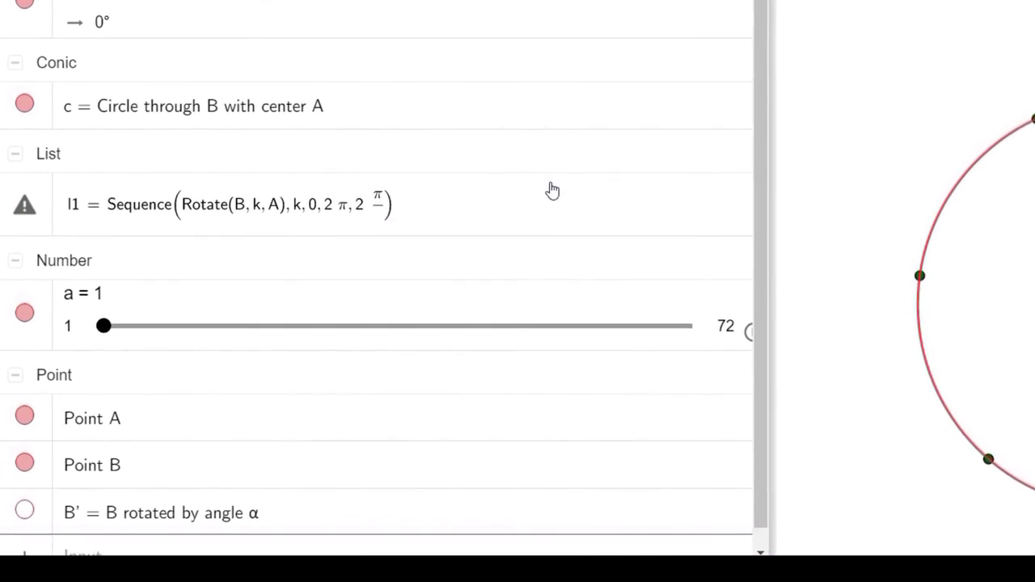
text(a)
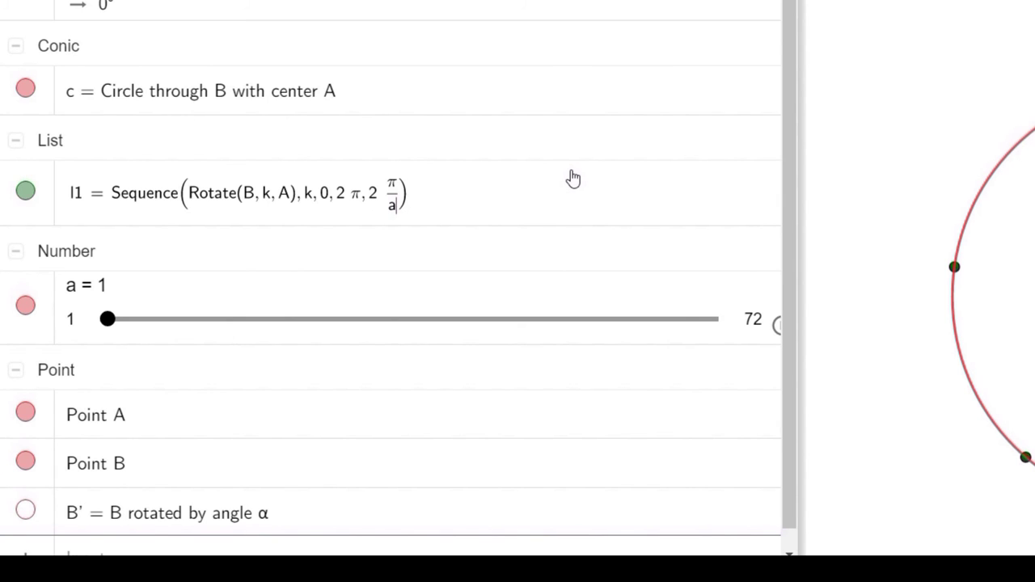
key(Return)
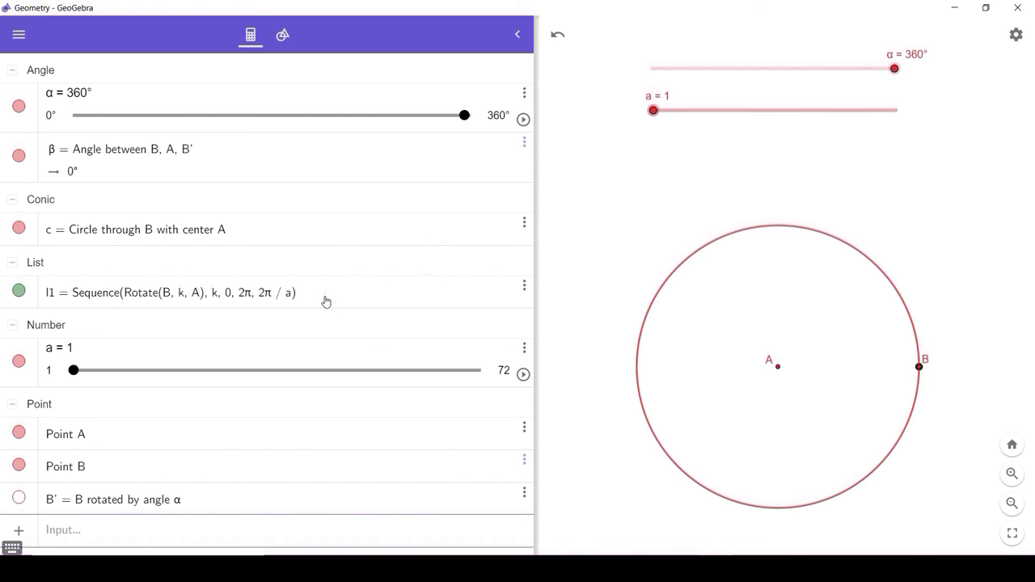
Narrow the algebra panel, then test slider a at 2, 3 and 4.
drag(534, 279, 503, 281)
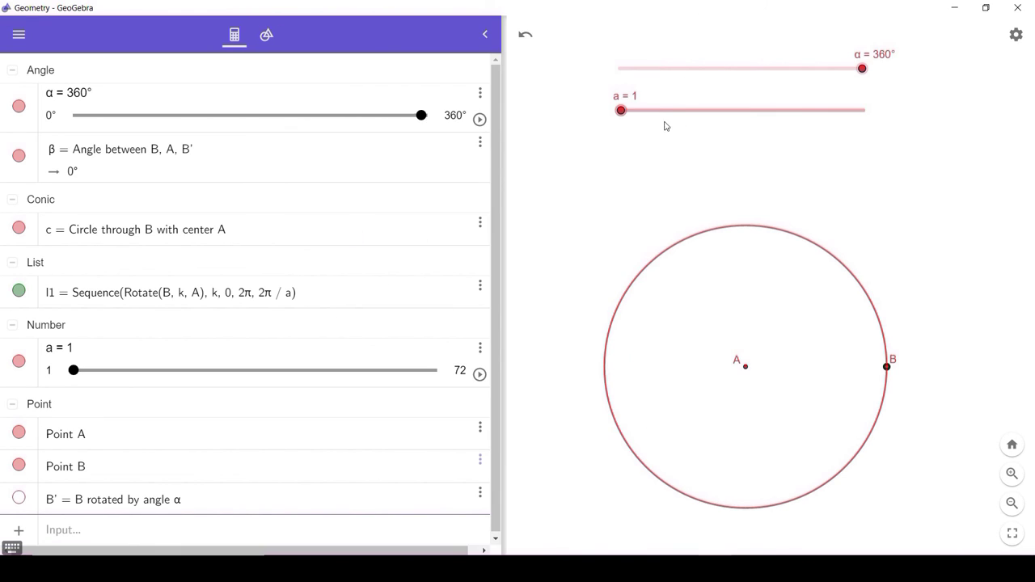
click(621, 112)
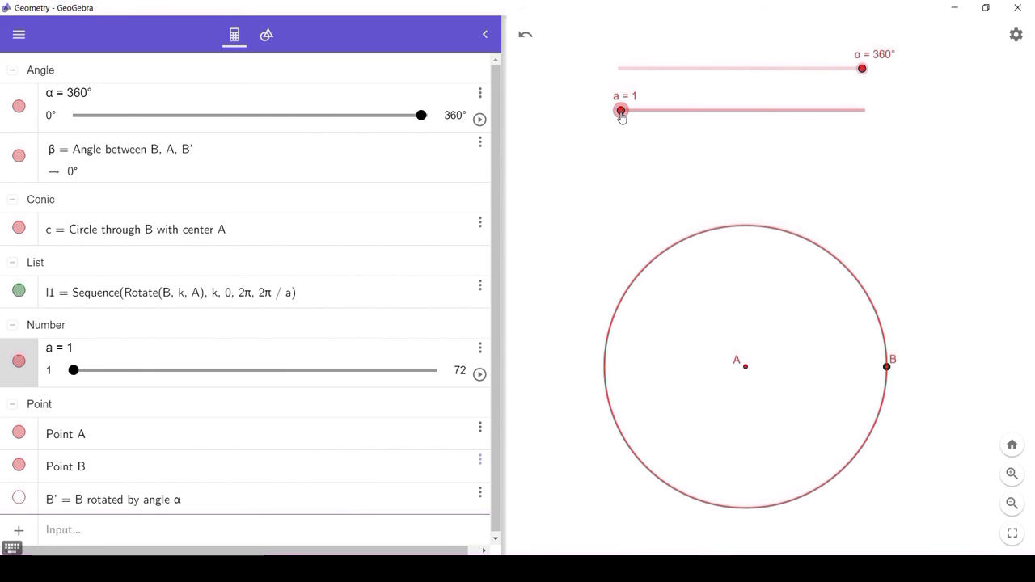
drag(621, 114, 624, 117)
drag(626, 119, 629, 119)
mouse_move(629, 118)
mouse_down()
mouse_move(671, 121)
mouse_move(621, 118)
mouse_up()
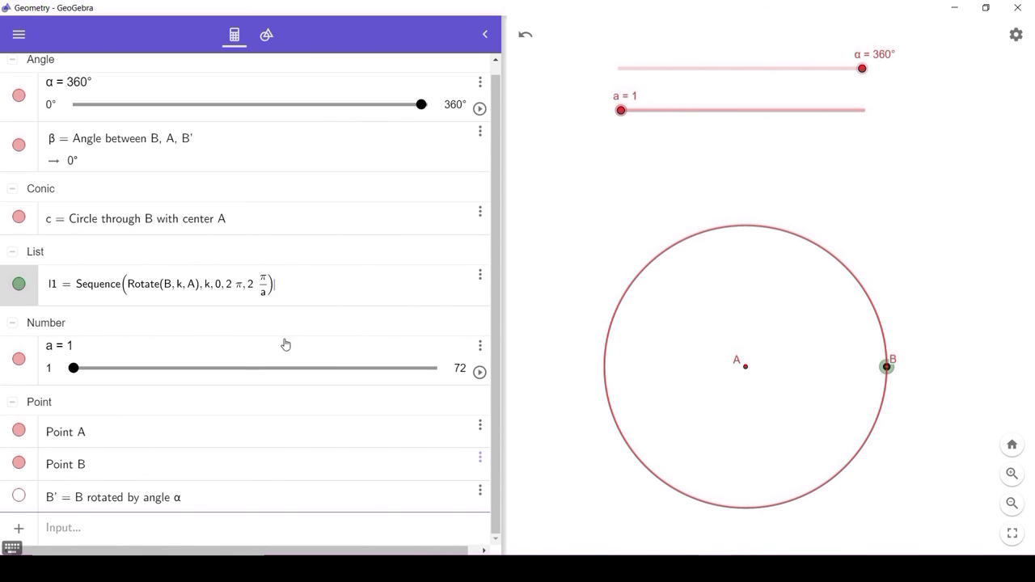
Hide point B and move slider a up to 11, then back to 6.
click(18, 462)
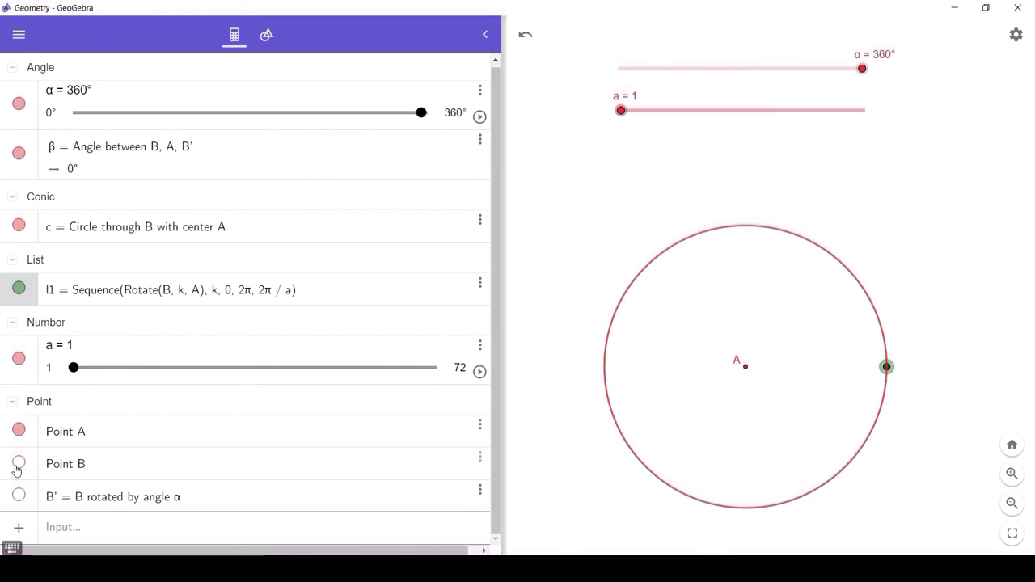
drag(621, 110, 628, 113)
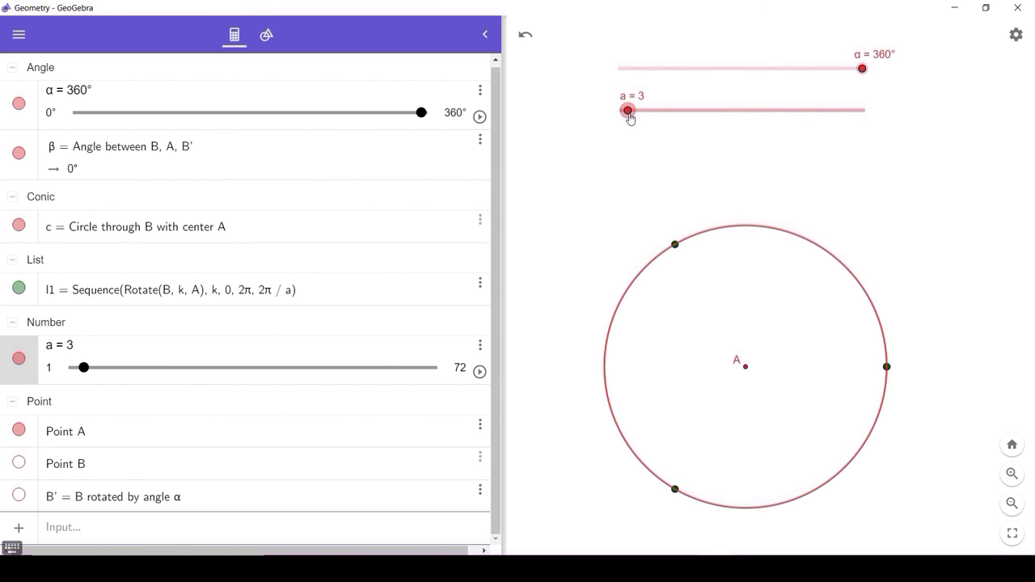
drag(629, 118, 654, 134)
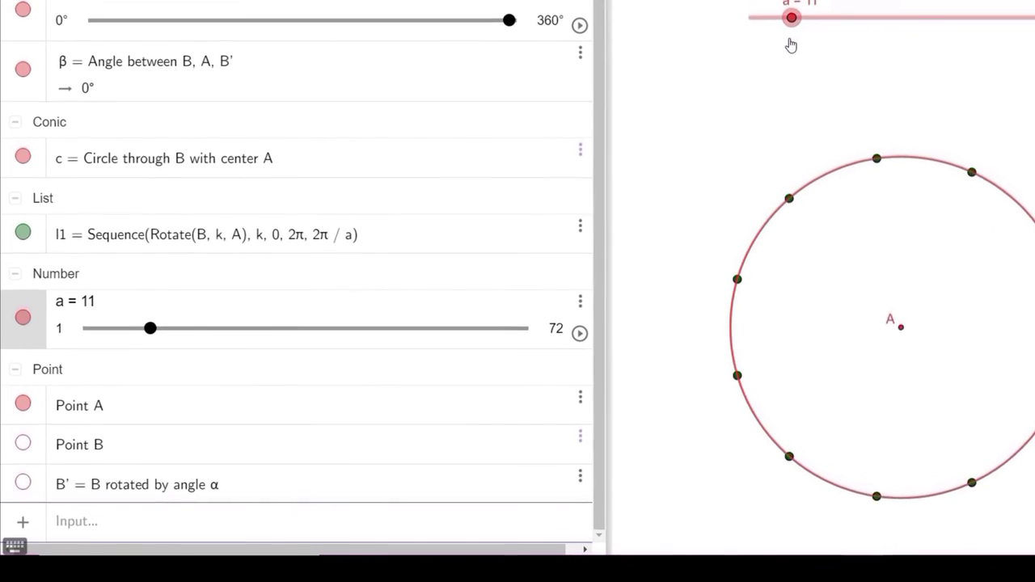
drag(792, 45, 761, 46)
Enter Angle(Element(l1, 1), A, Element(l1, 2)) to create the 60° angle γ at A.
click(180, 535)
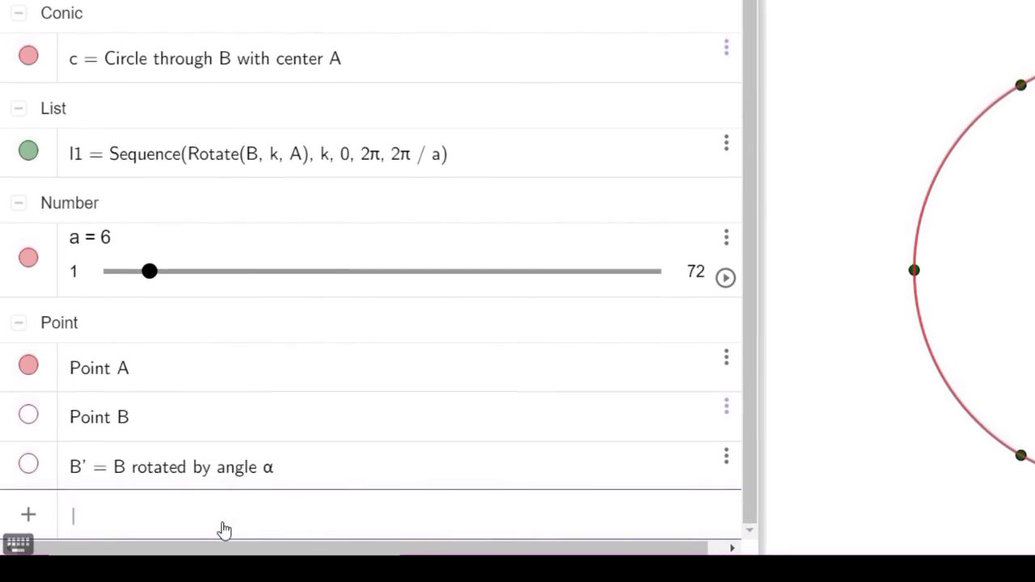
text(Angl)
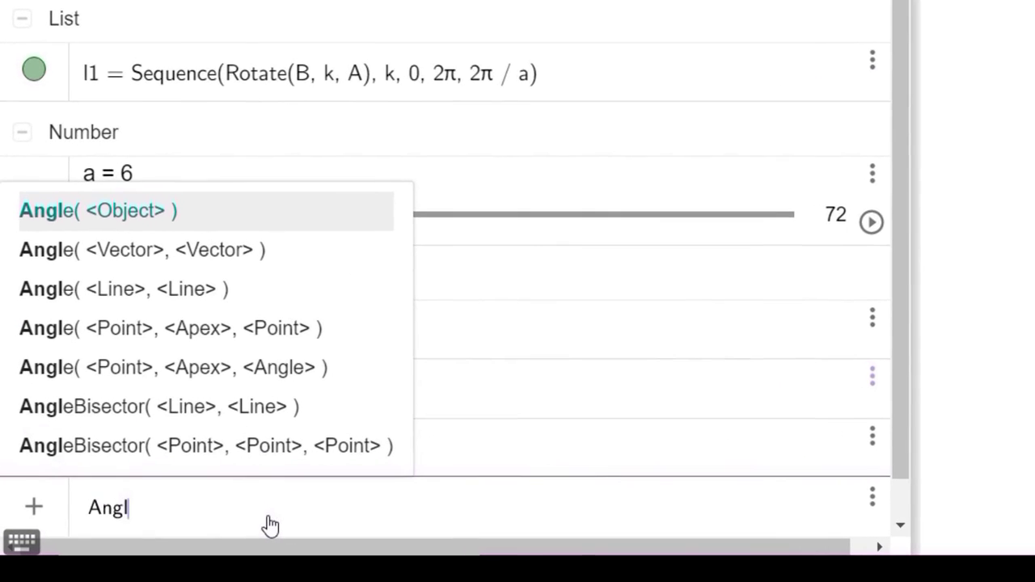
text(e)
key(Down)
key(Down)
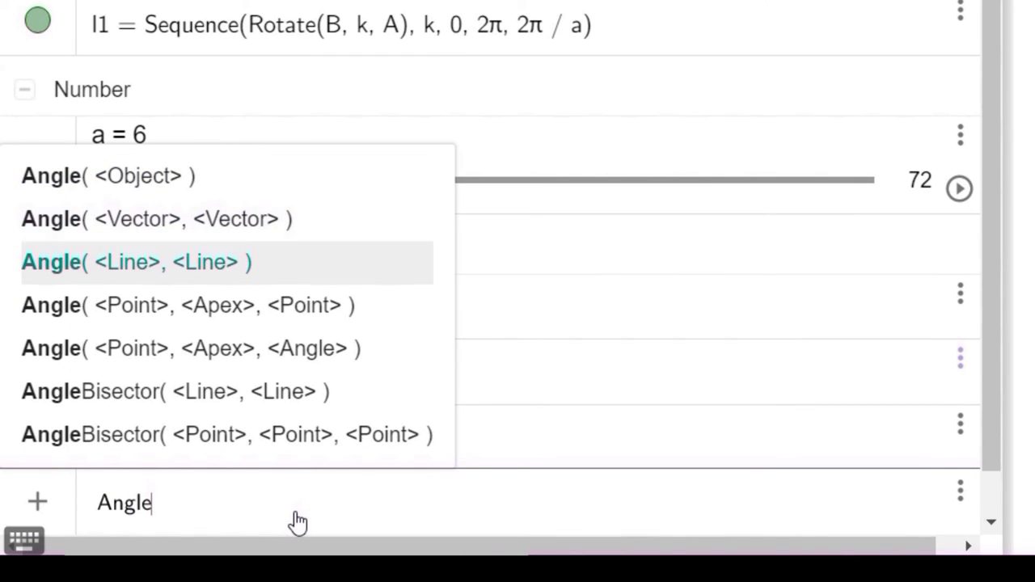
key(Down)
key(Down)
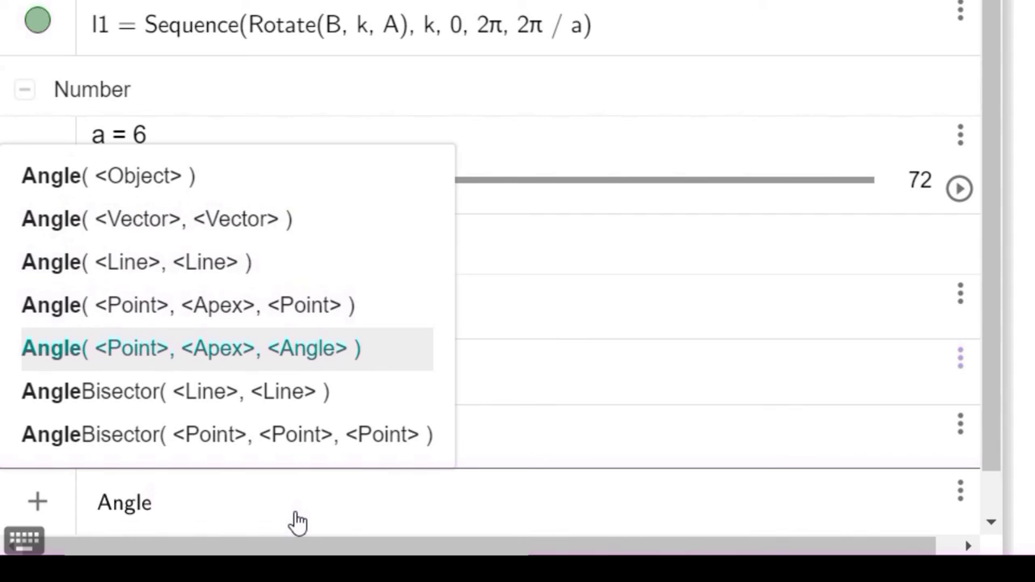
key(Return)
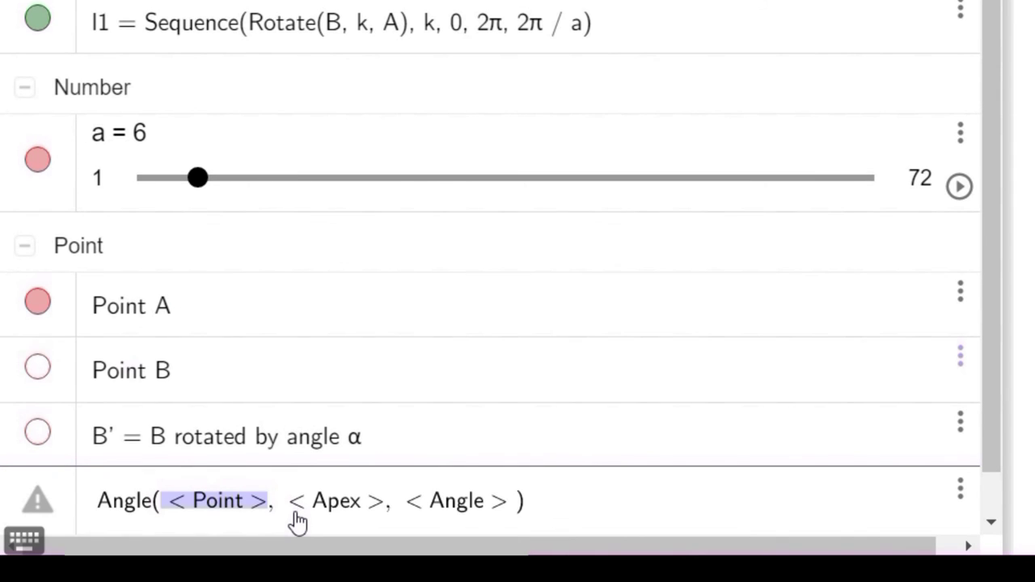
text(Element)
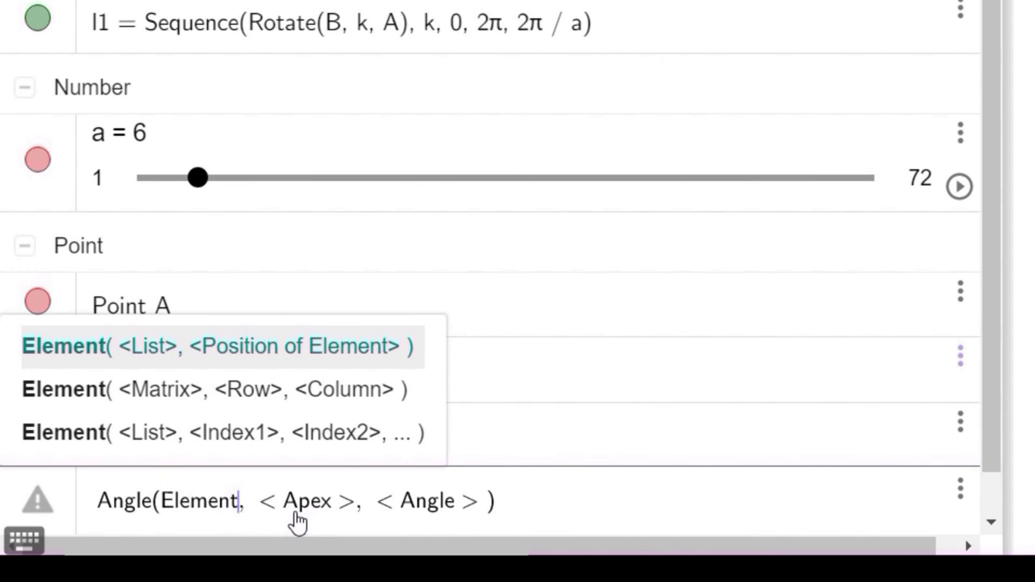
text(()
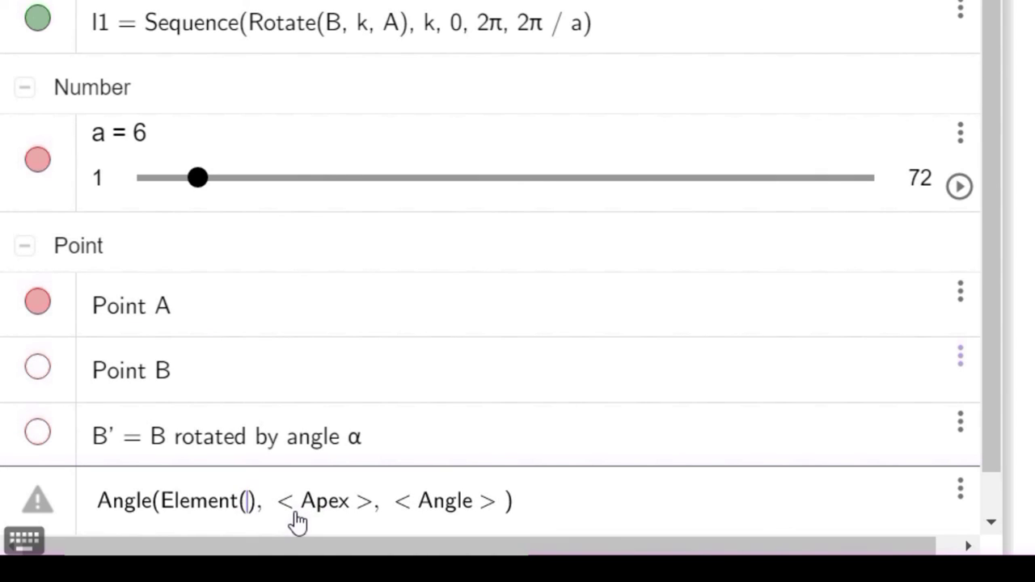
text(l1, )
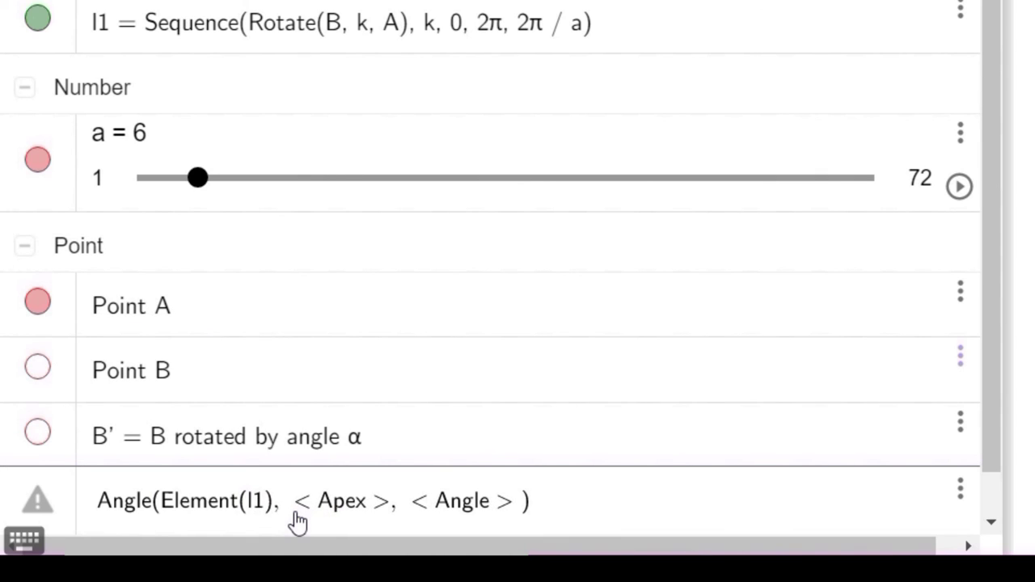
text(1)
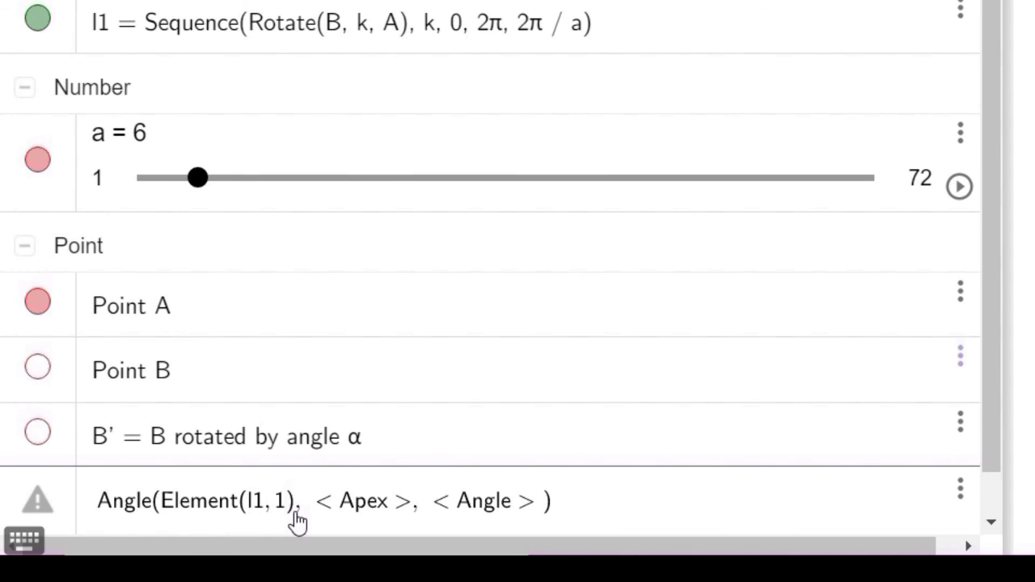
key(Right)
text(A)
key(Right)
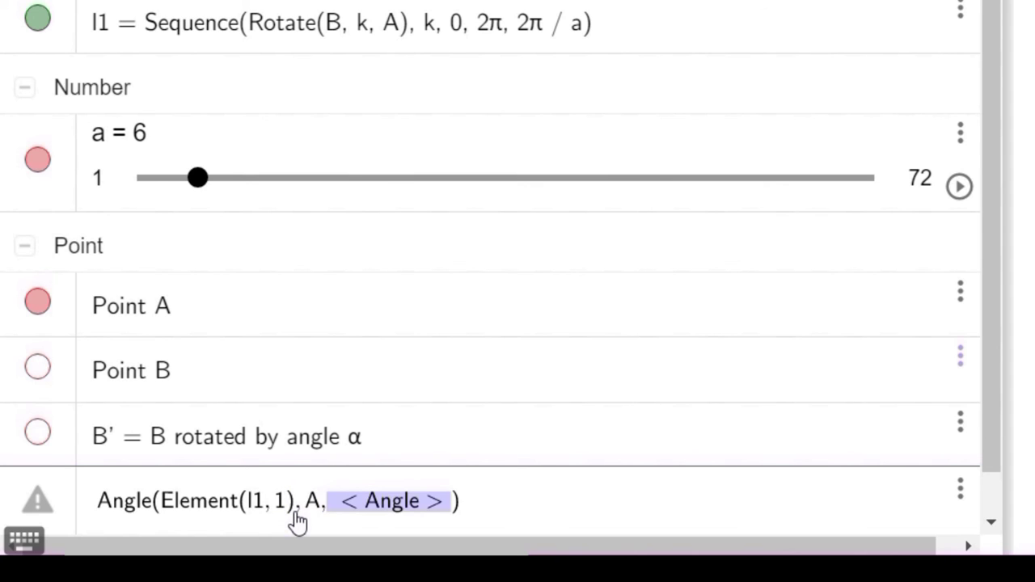
text(Element)
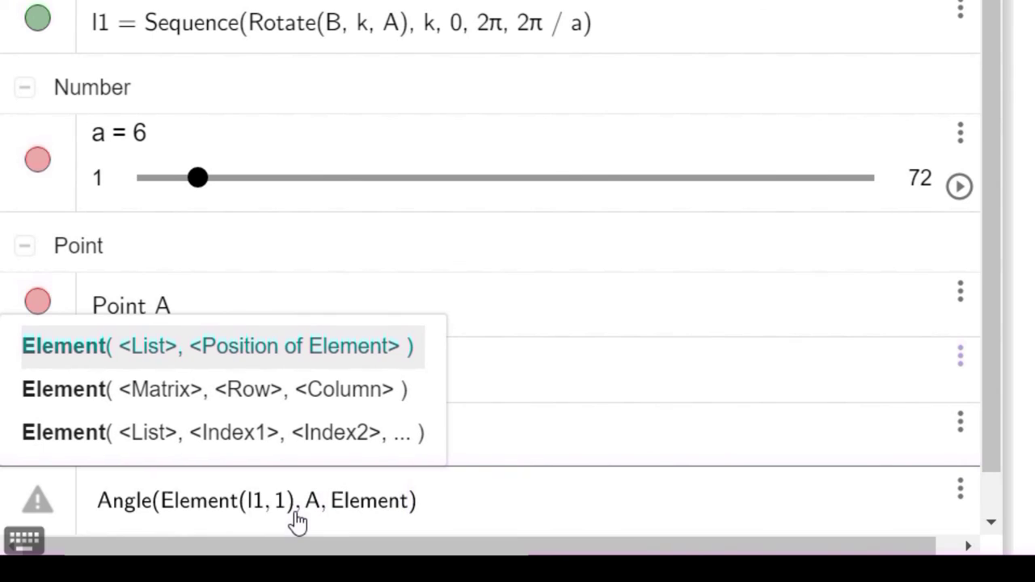
text(()
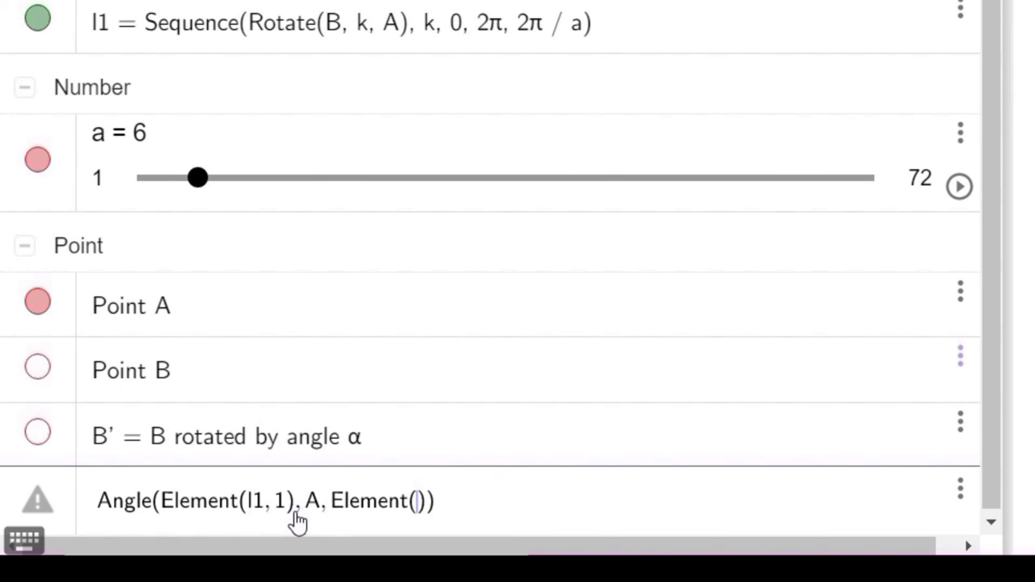
text(l1, 2)
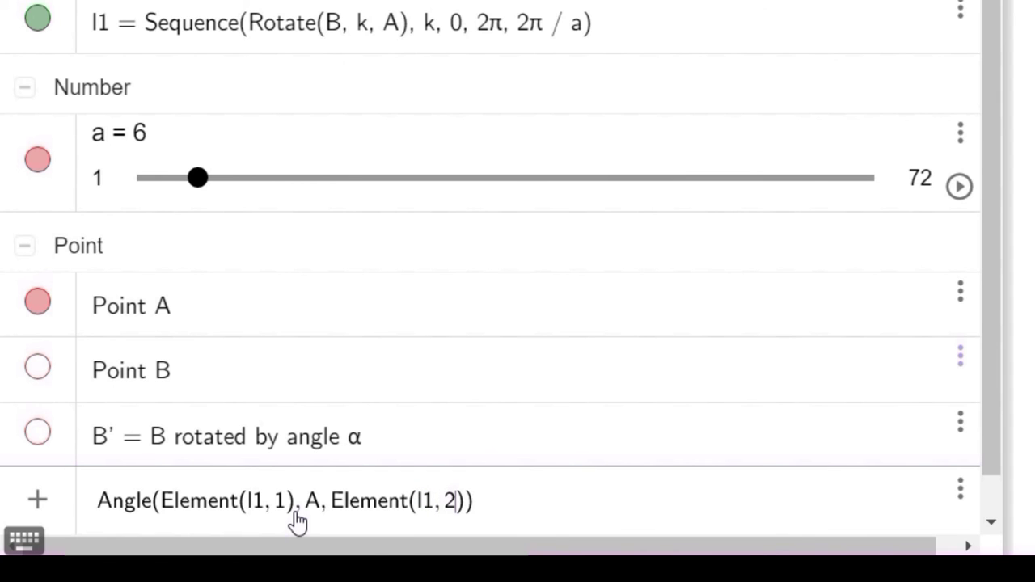
text()))
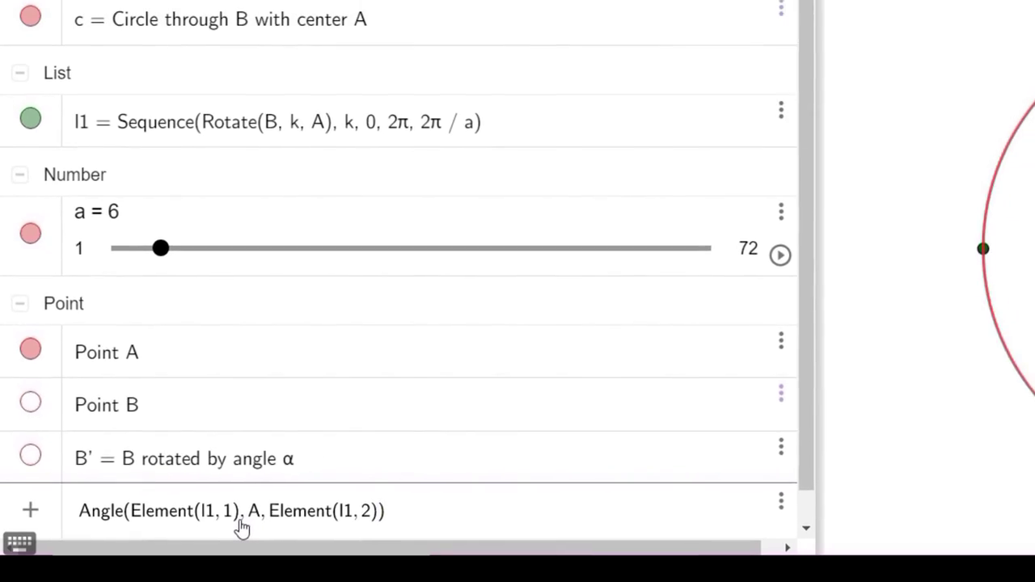
key(Return)
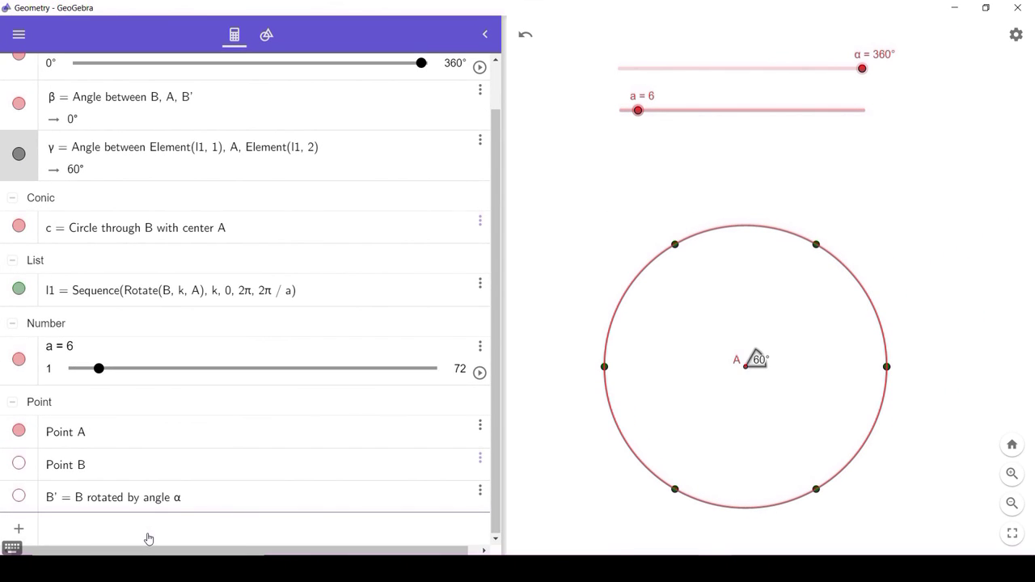
Give angle γ at A the last decoration style and 100 line opacity.
click(266, 34)
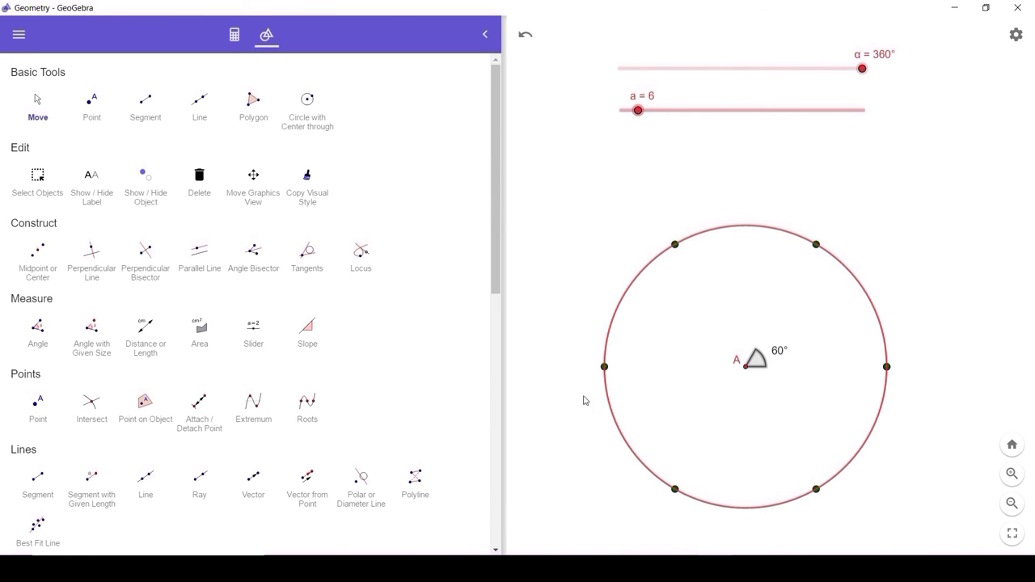
click(758, 365)
click(784, 326)
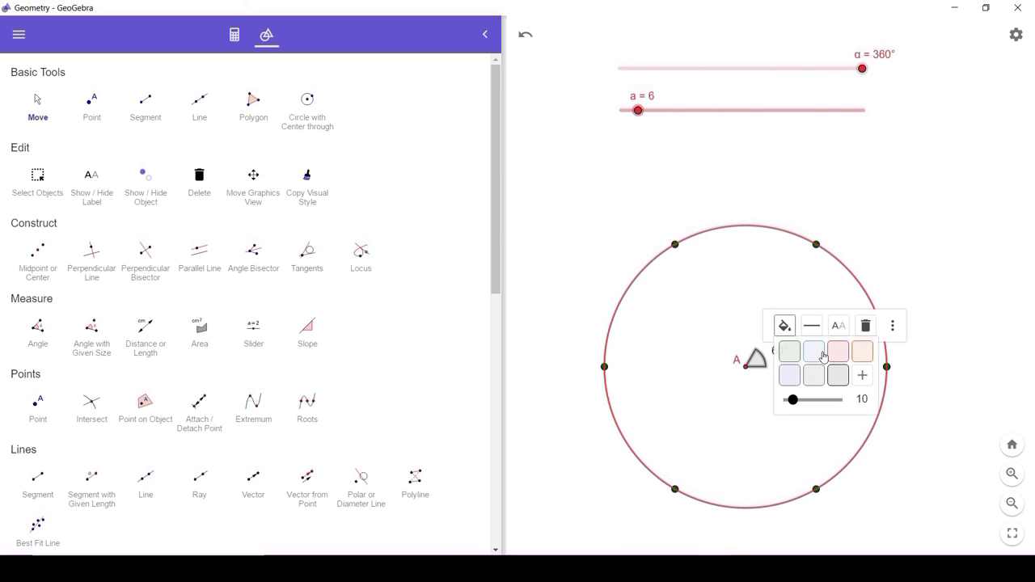
click(822, 357)
click(895, 327)
click(922, 396)
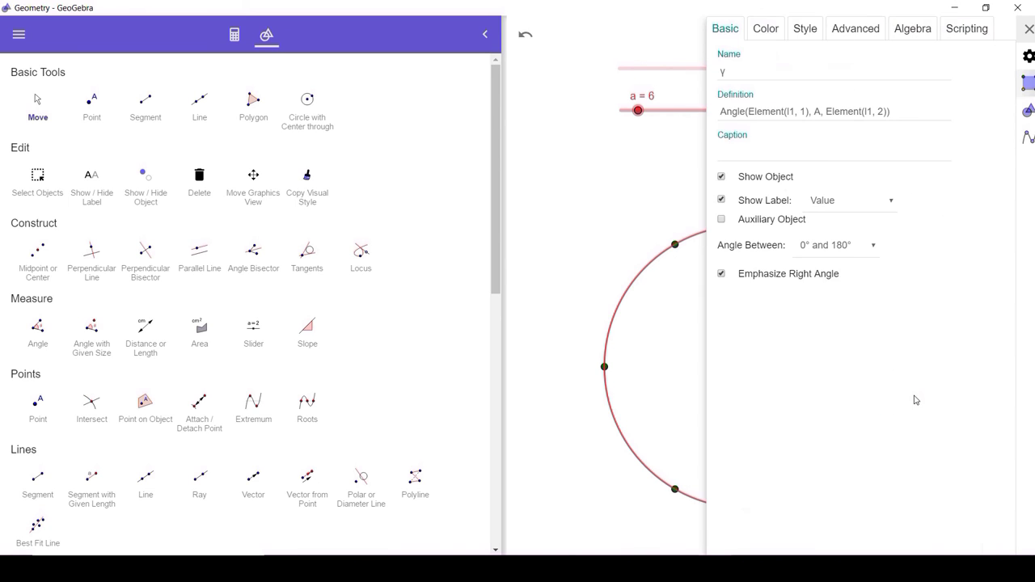
click(797, 29)
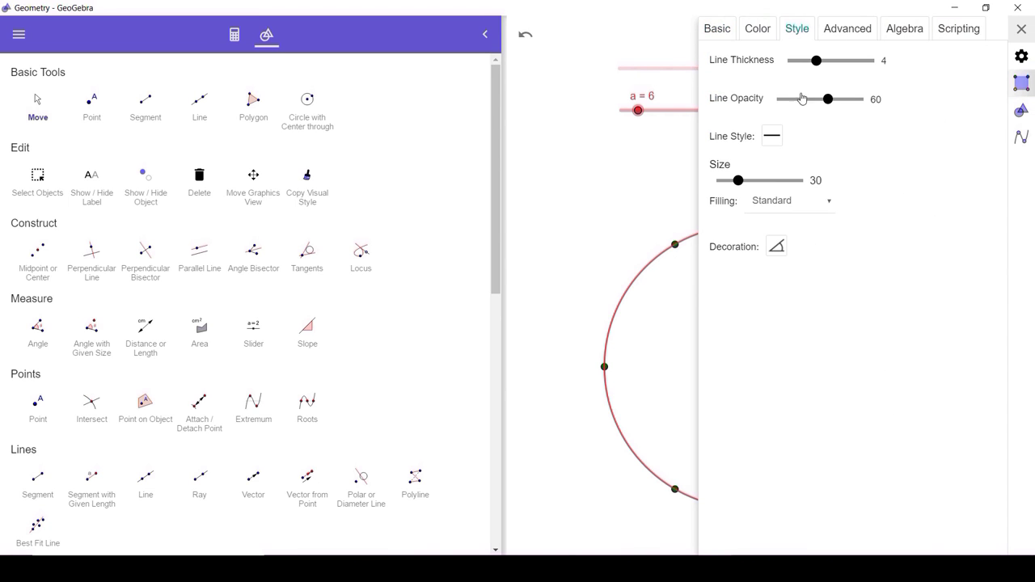
click(777, 249)
click(784, 430)
click(857, 99)
click(833, 381)
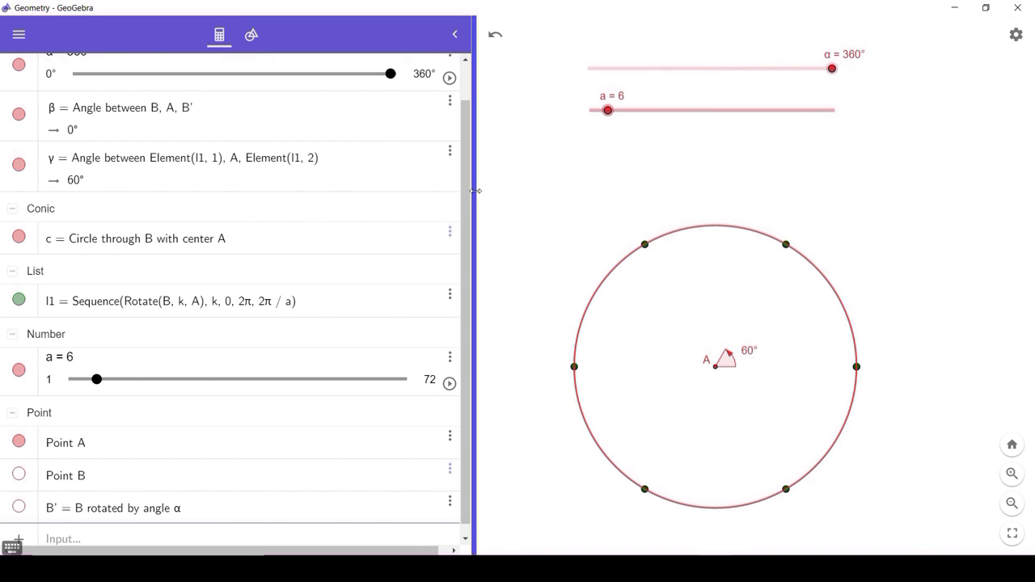
Step slider a through 5, 3 and 4 up to 20, then narrow the algebra list.
drag(475, 191, 478, 191)
click(609, 111)
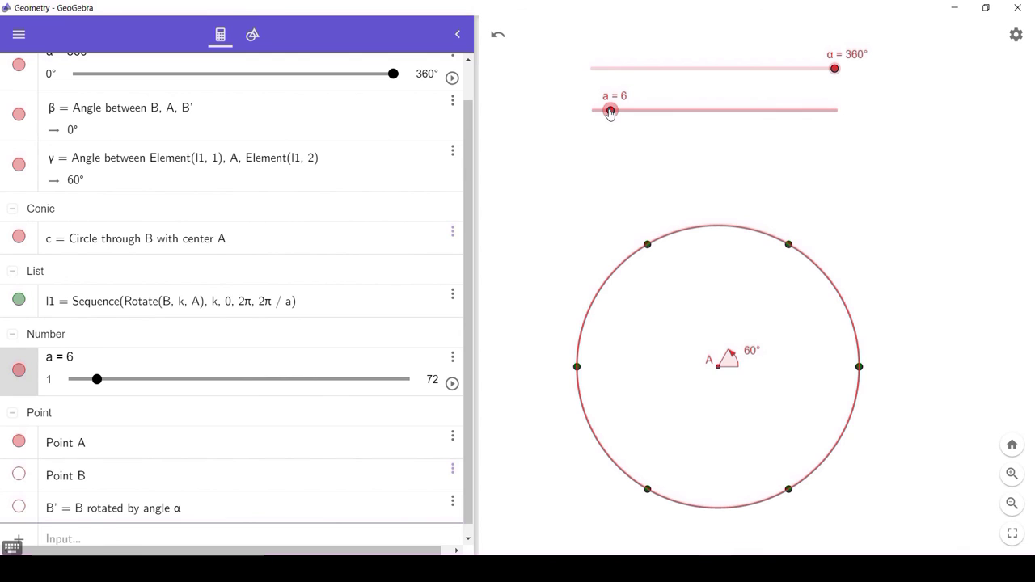
drag(610, 111, 595, 114)
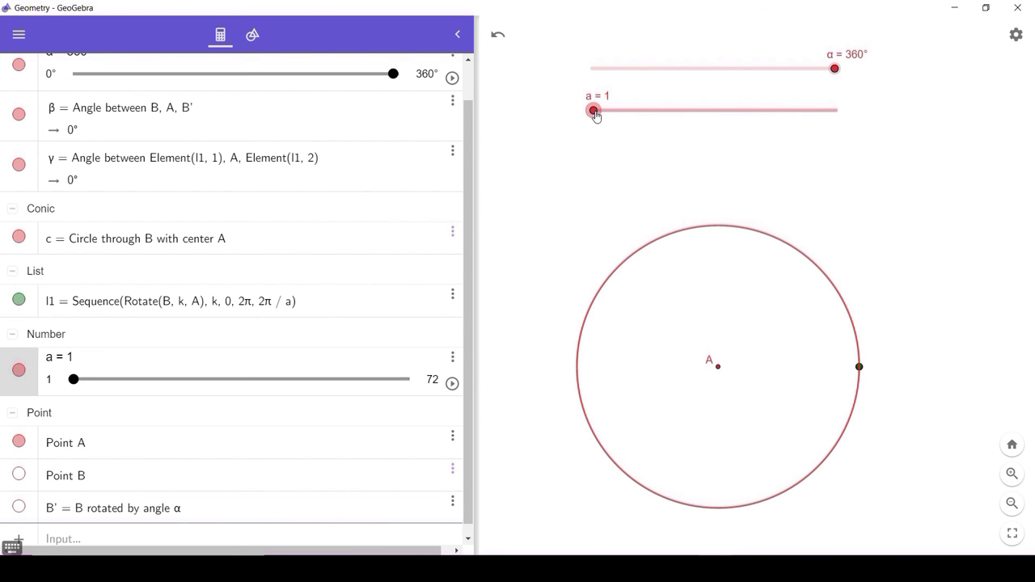
drag(595, 114, 604, 113)
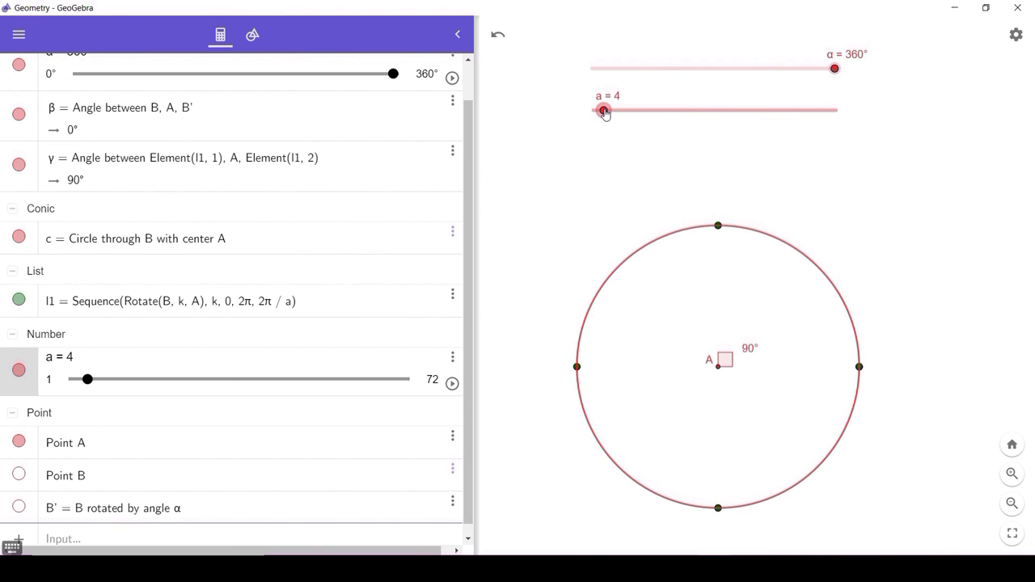
drag(603, 111, 660, 128)
click(604, 113)
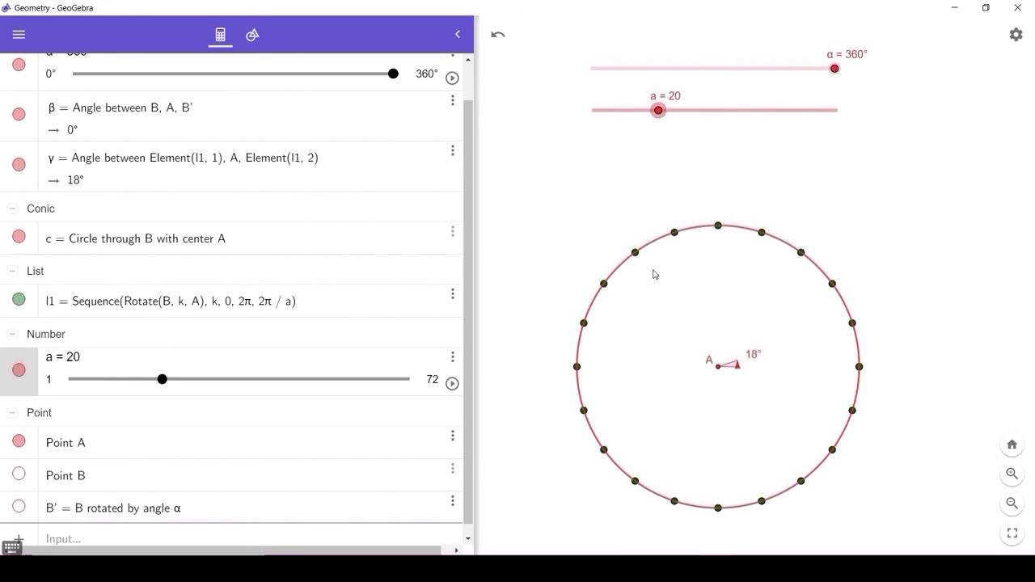
click(540, 433)
drag(474, 356, 277, 356)
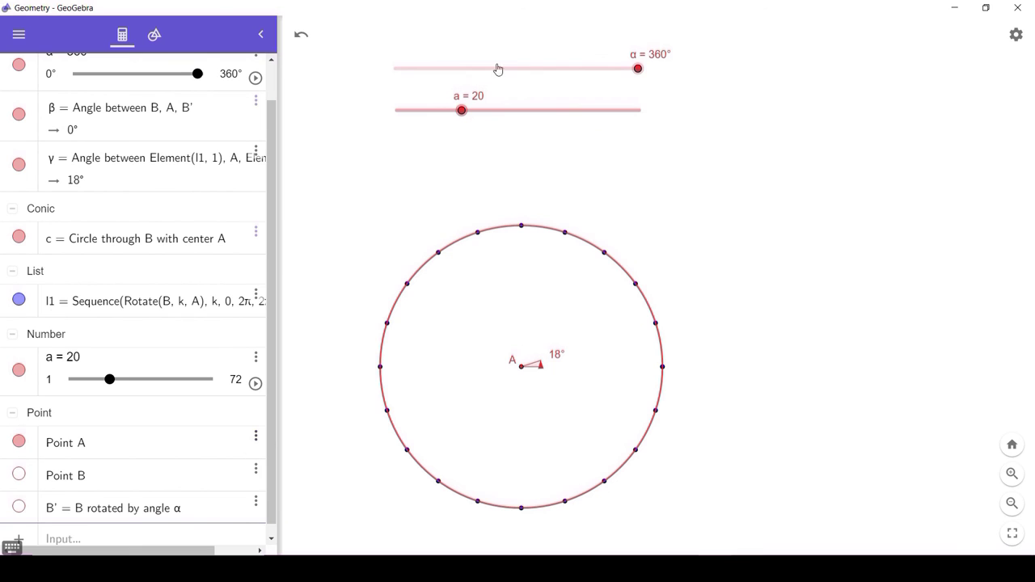